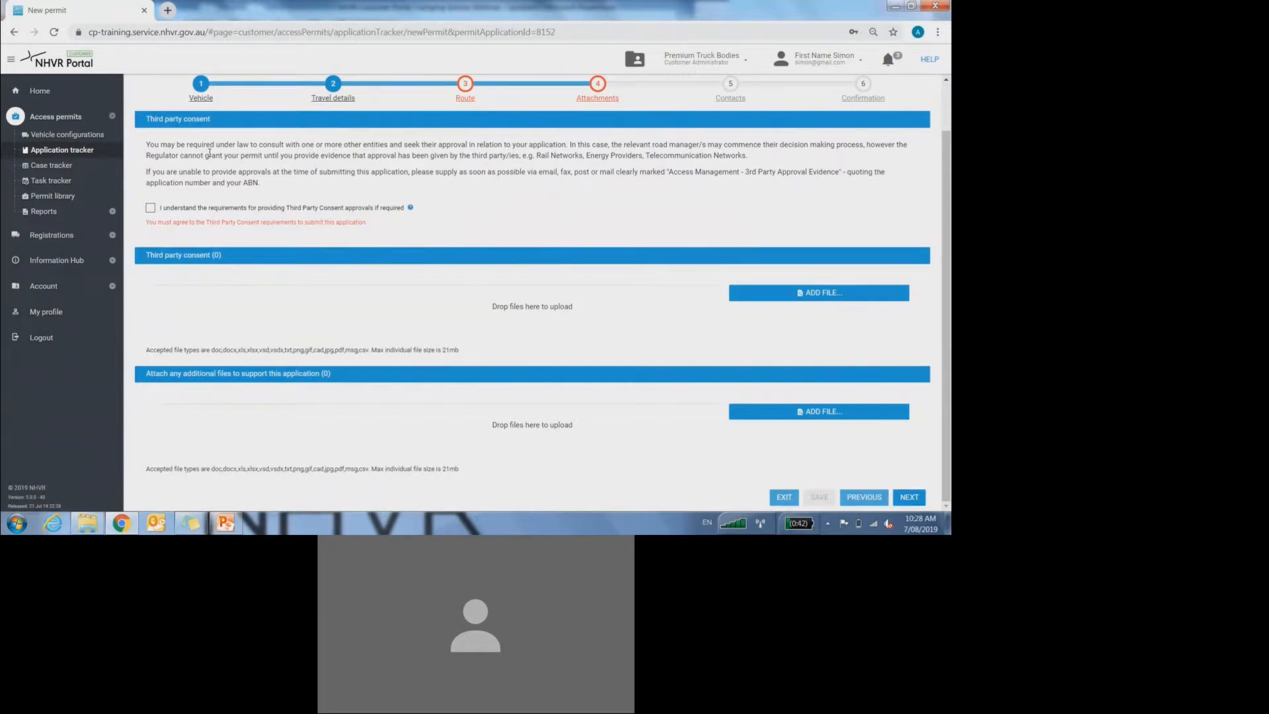
Step: Tick the third-party consent acknowledgement and dismiss the consent file picker without attaching anything
left_click(150, 208)
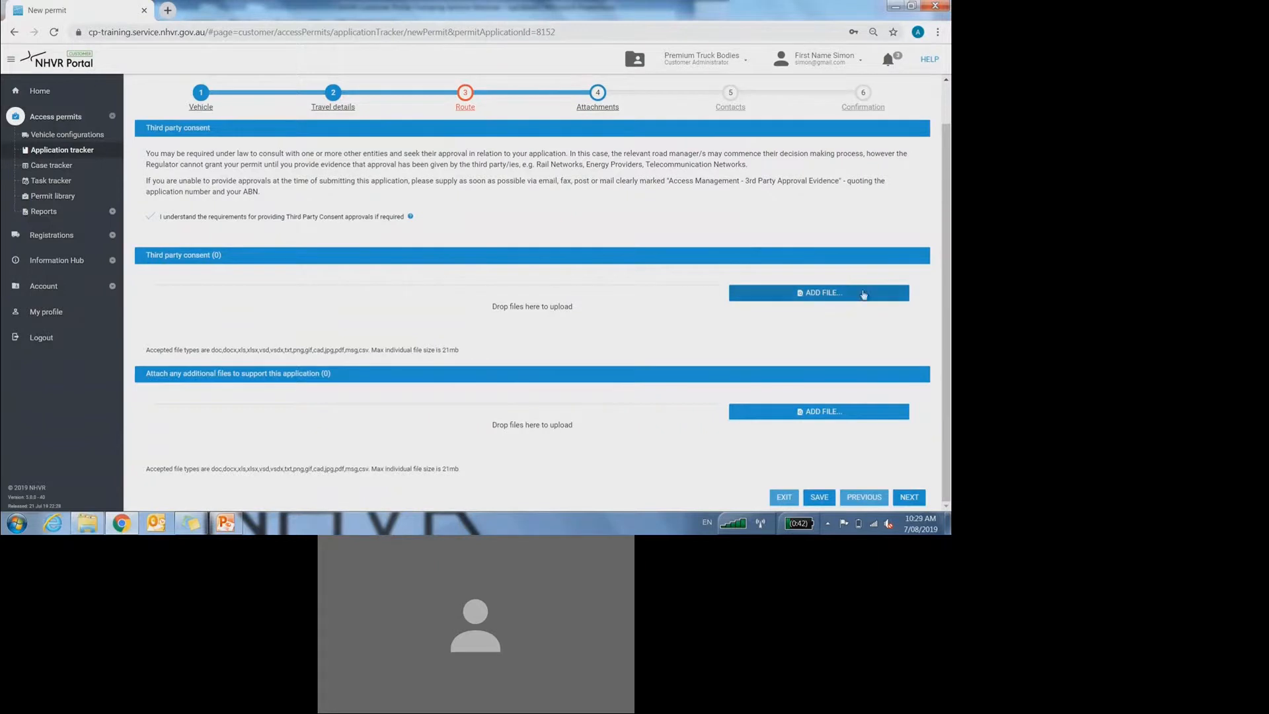
left_click(833, 297)
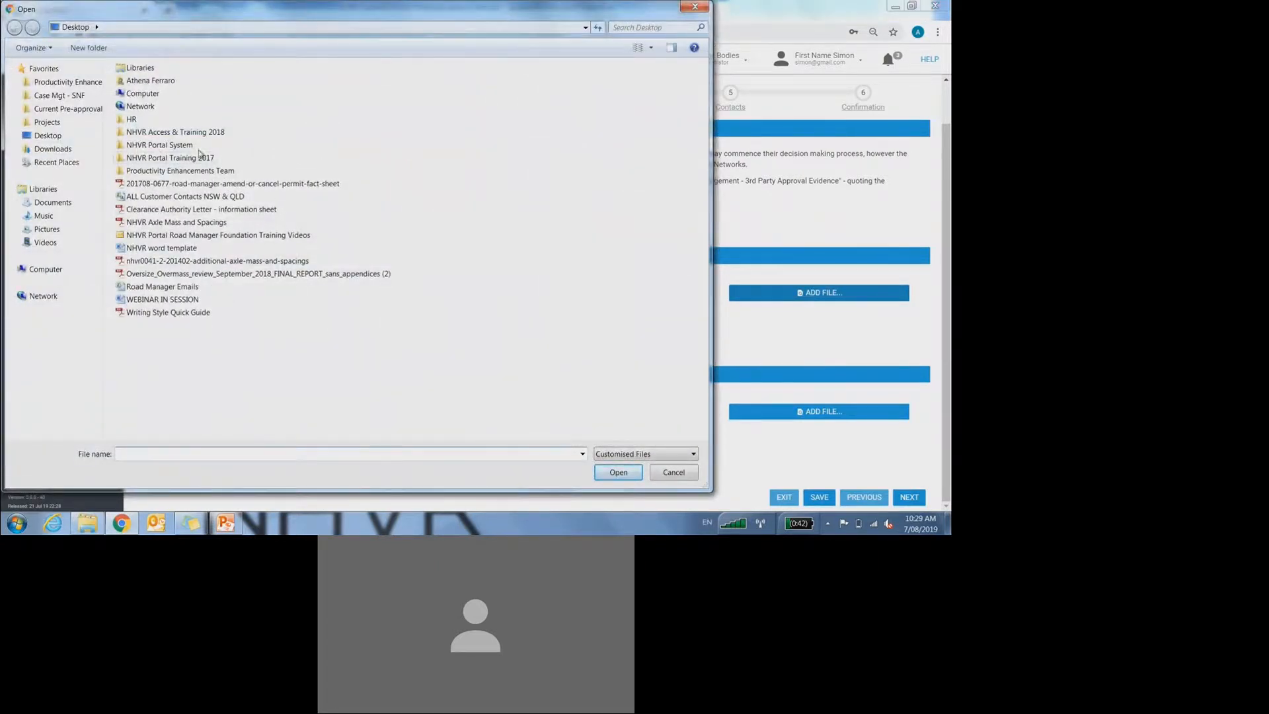
left_click(673, 471)
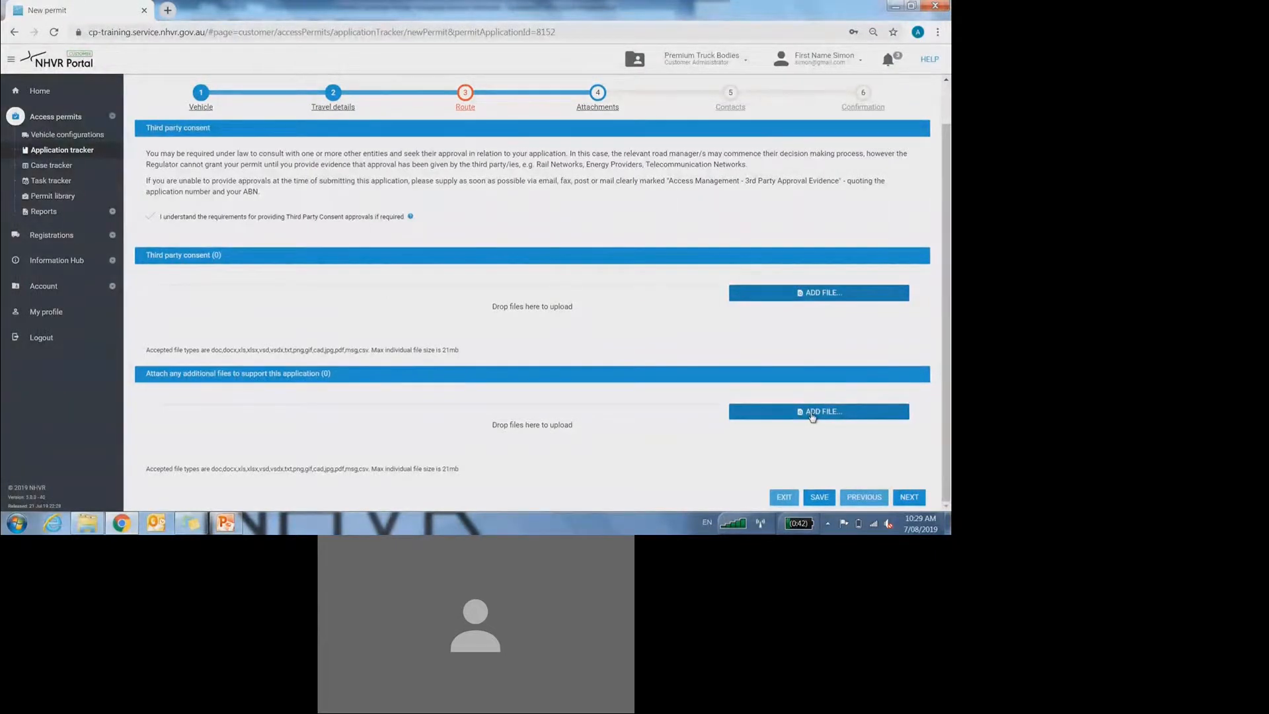
Step: Attach Writing Style Quick Guide.pdf as an additional supporting file
left_click(812, 413)
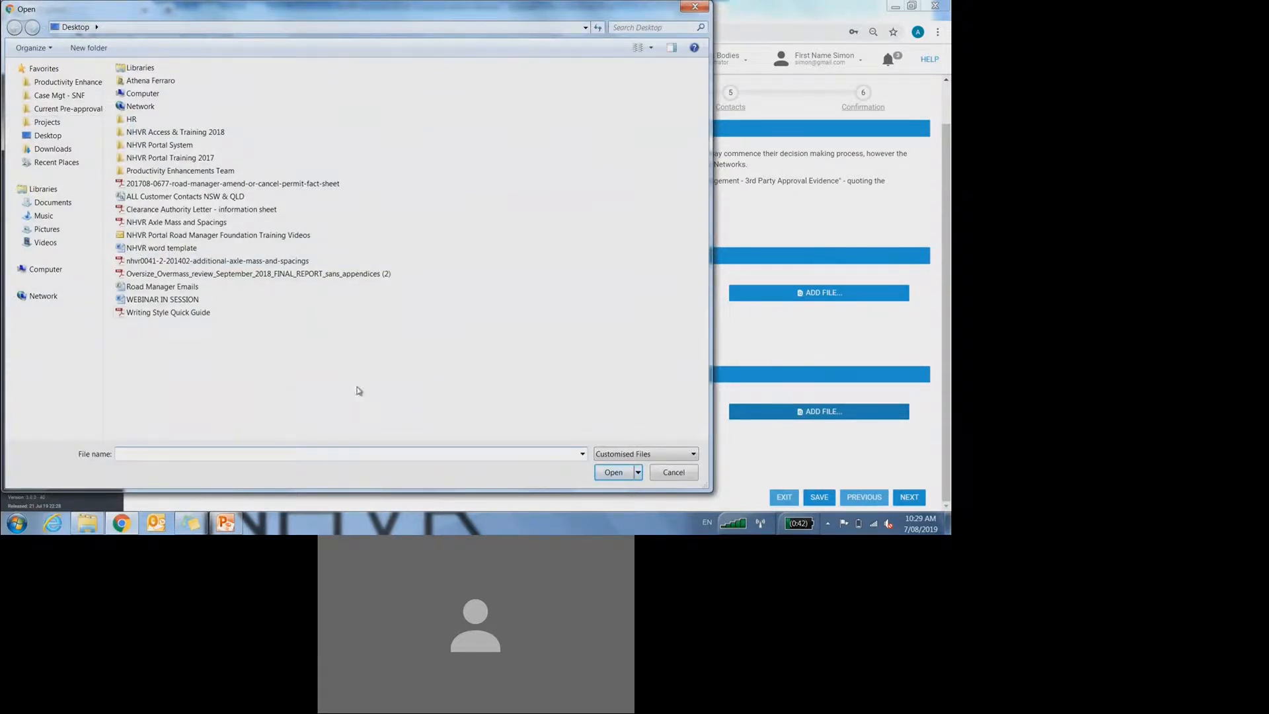
double_click(175, 313)
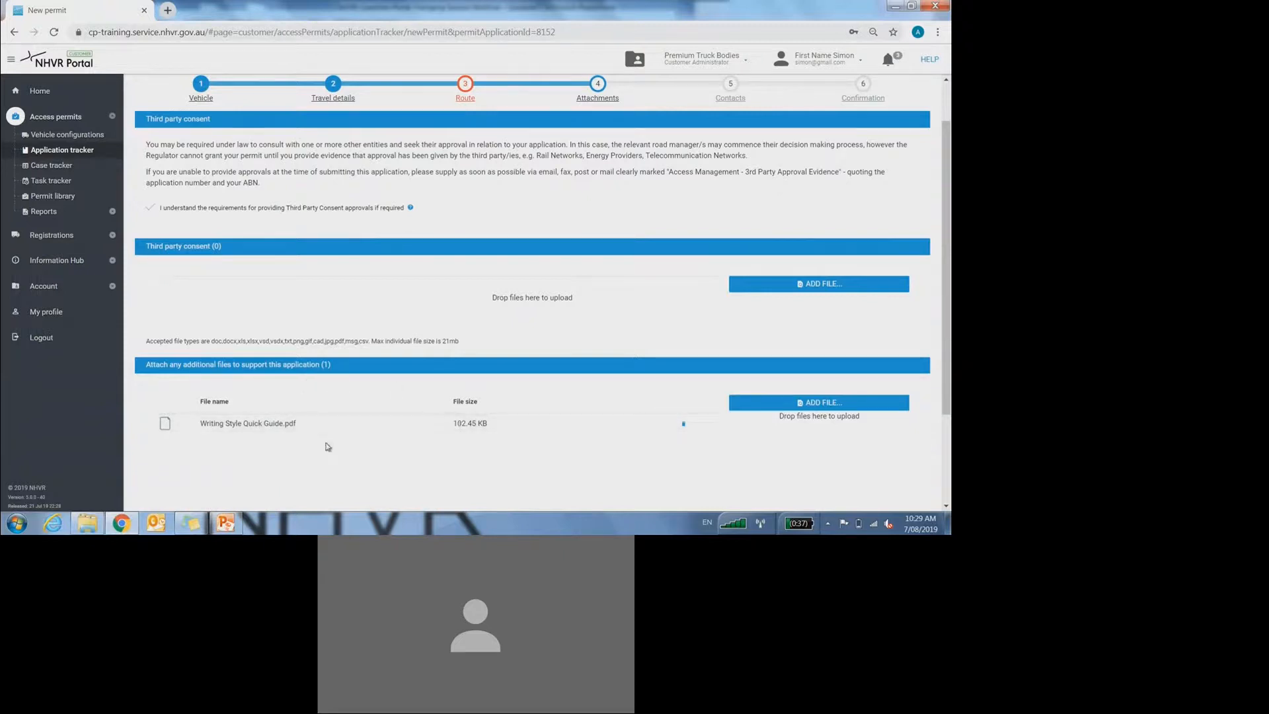
left_click(827, 403)
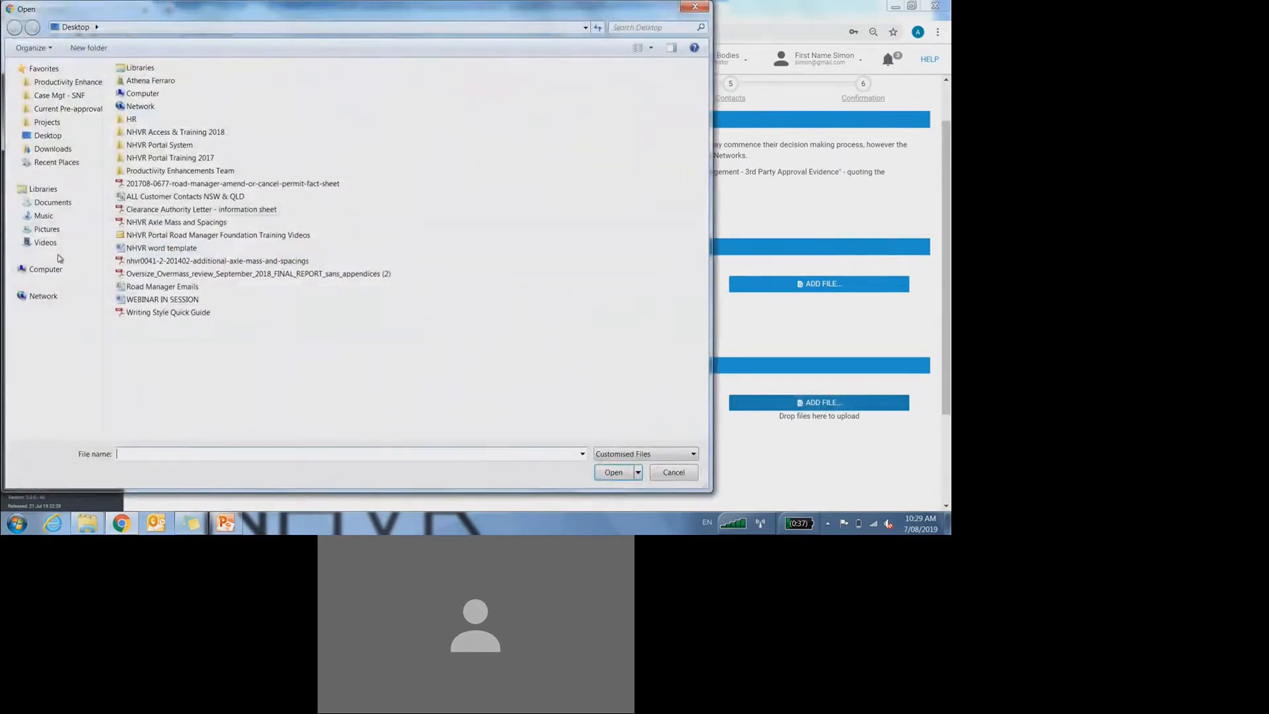
Step: Close the file picker, advance to the Contacts step, and bring up the PowerPoint Attachments slide
left_click(678, 475)
scroll(614, 448, "down", 2)
scroll(616, 450, "up", 2)
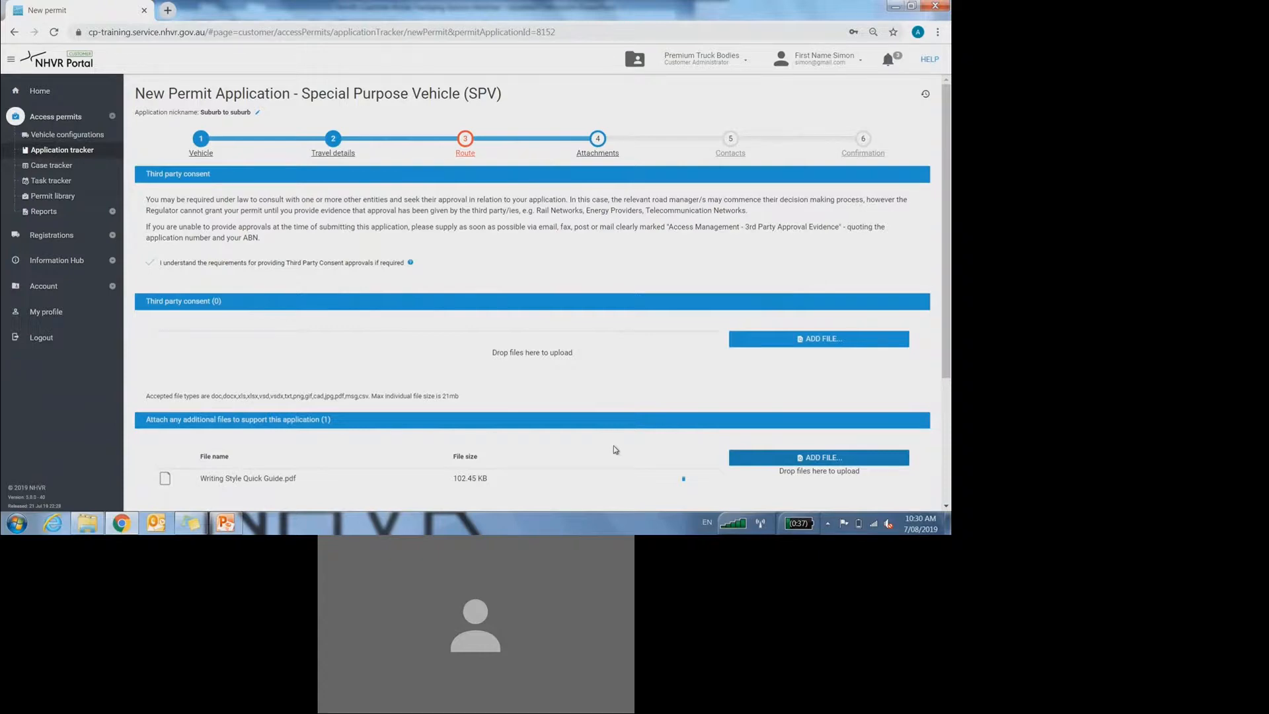
scroll(607, 403, "down", 2)
scroll(607, 399, "up", 2)
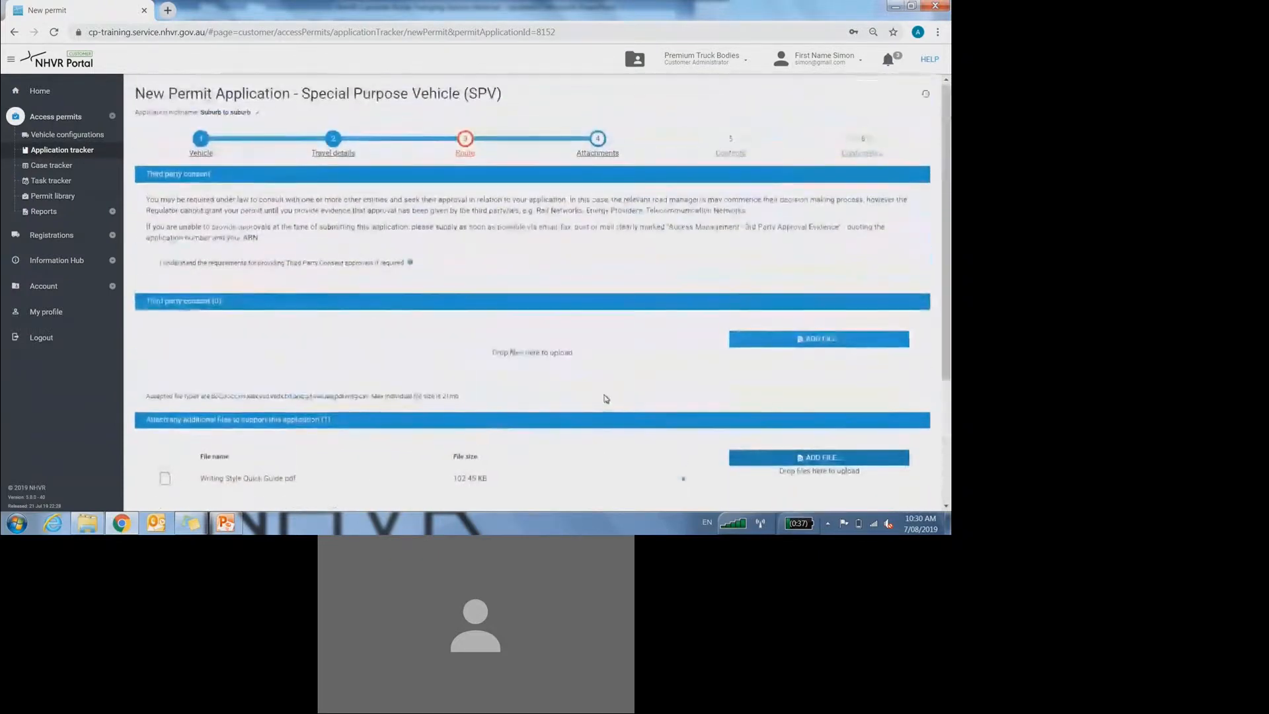
scroll(606, 399, "down", 1)
scroll(607, 398, "up", 1)
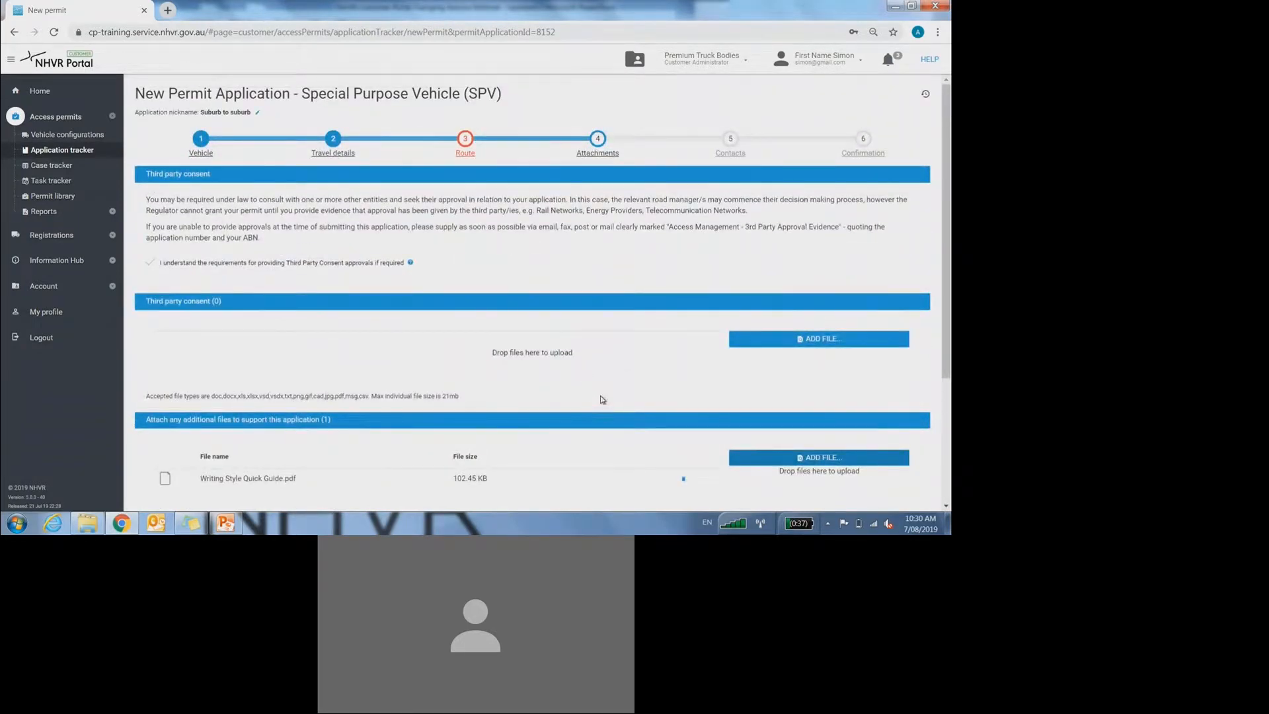
scroll(624, 355, "down", 3)
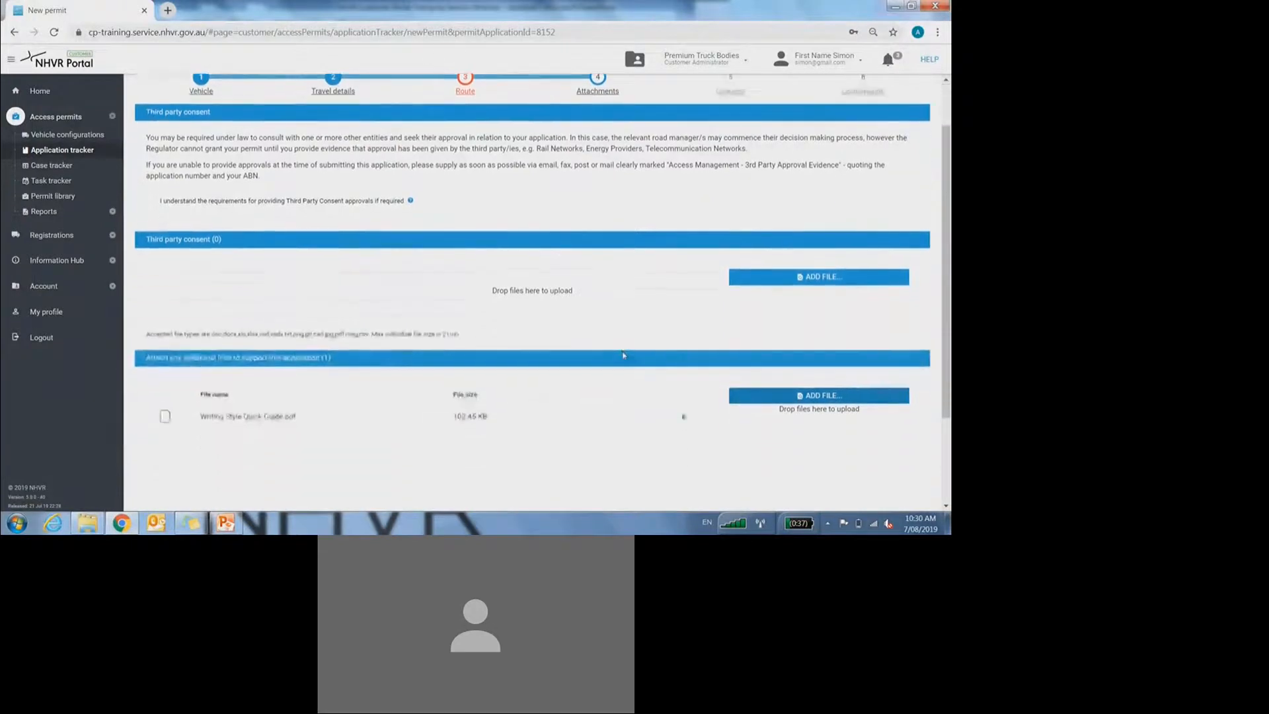
left_click(909, 496)
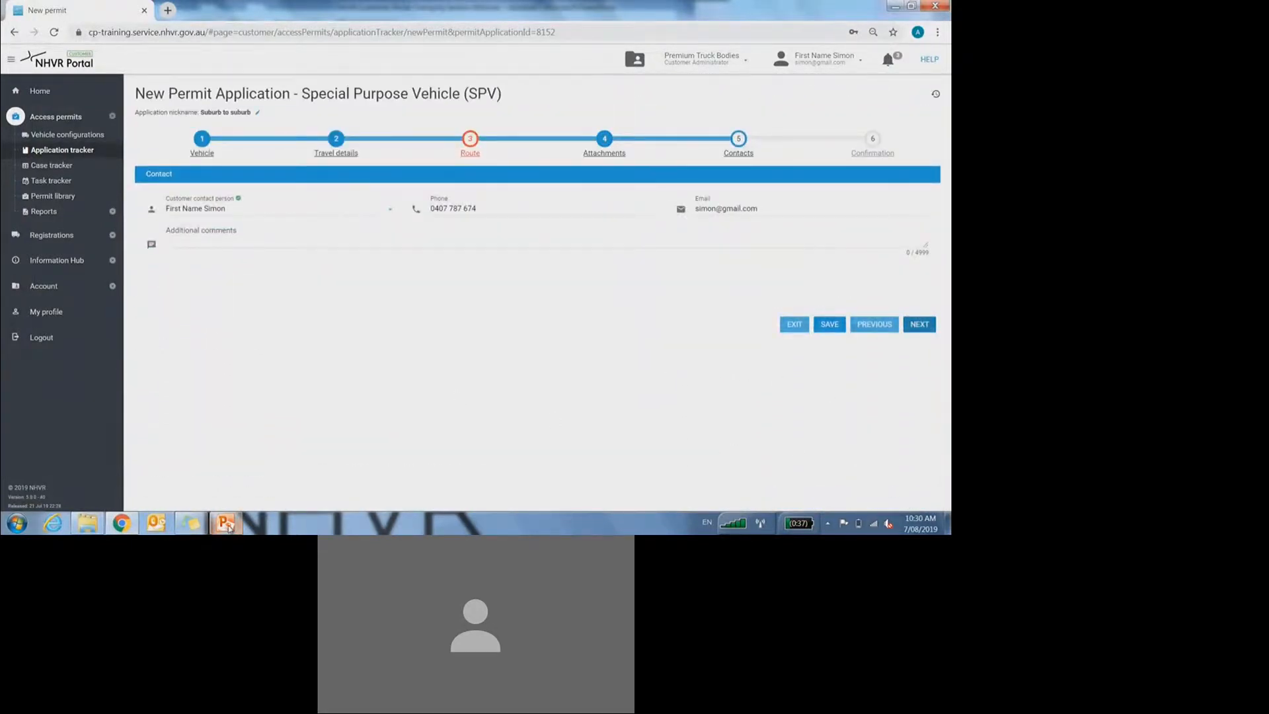
left_click(228, 522)
Step: Run the slide show through the attachments and contact details slides, then return to the portal
left_click(828, 506)
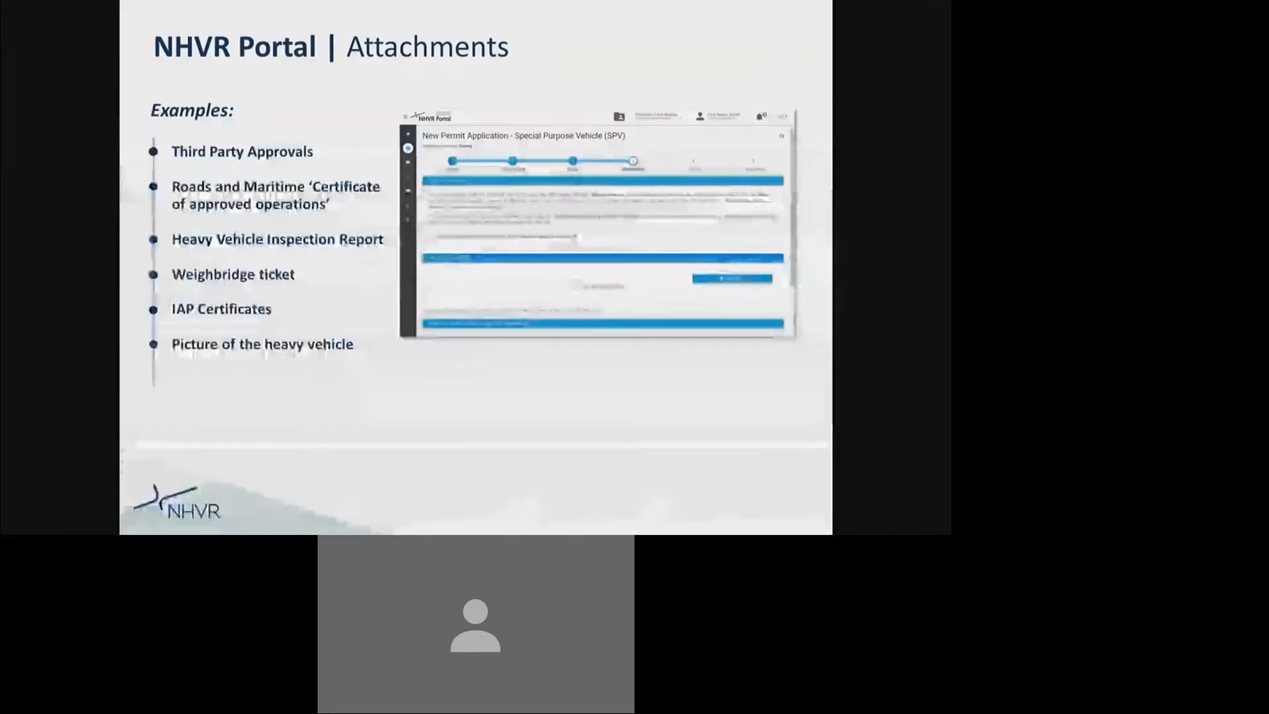
left_click(828, 505)
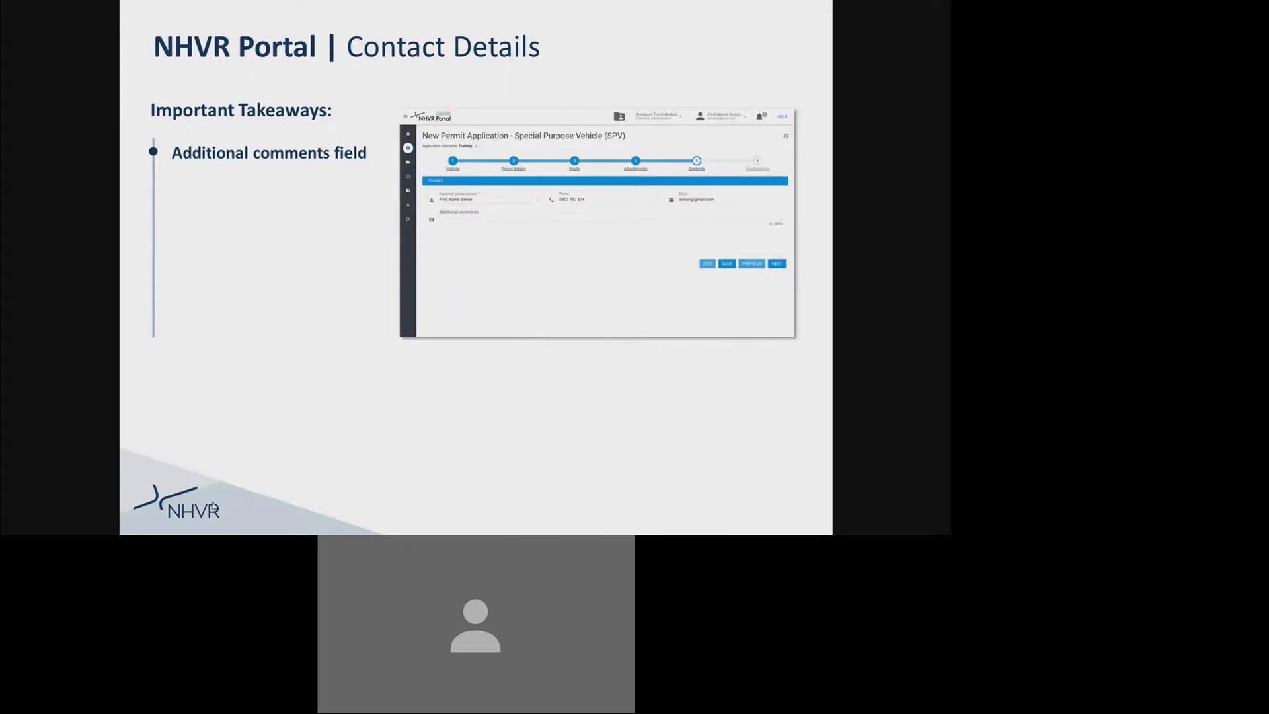
key("Escape")
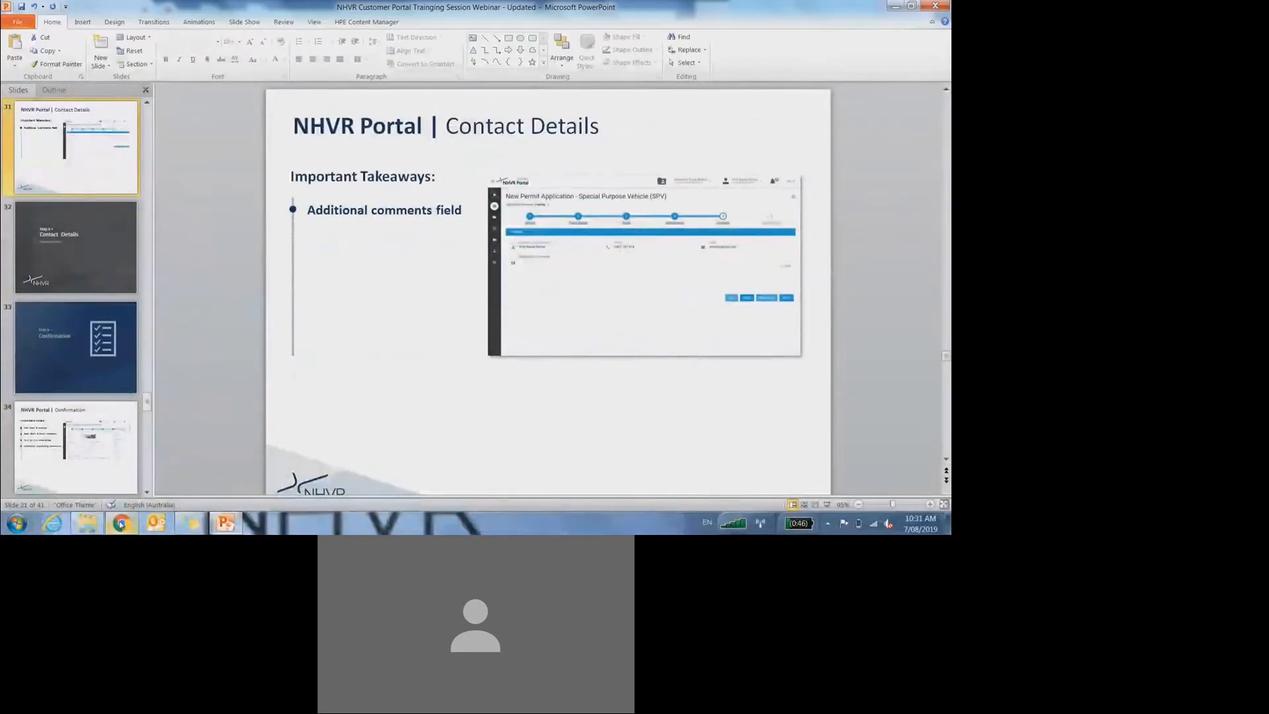
left_click(121, 523)
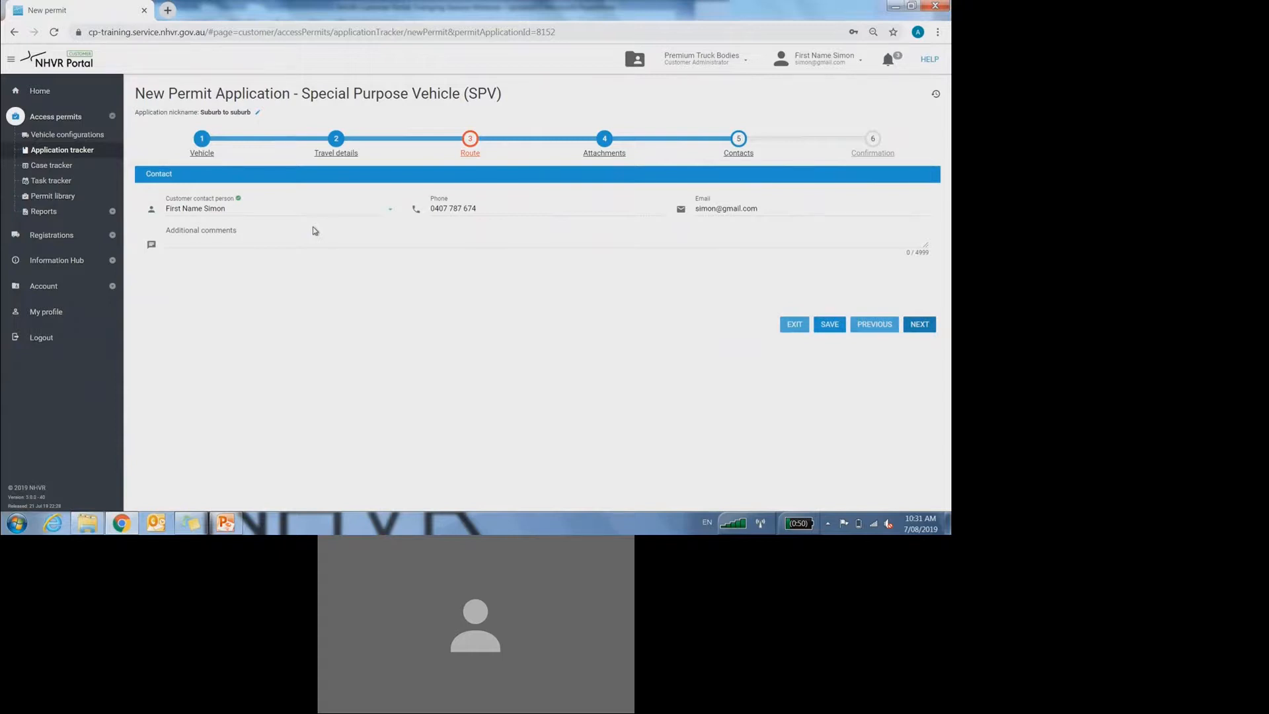
Step: Replace the customer contact person with another contact chosen from the dropdown list
left_click(261, 205)
key("BackSpace")
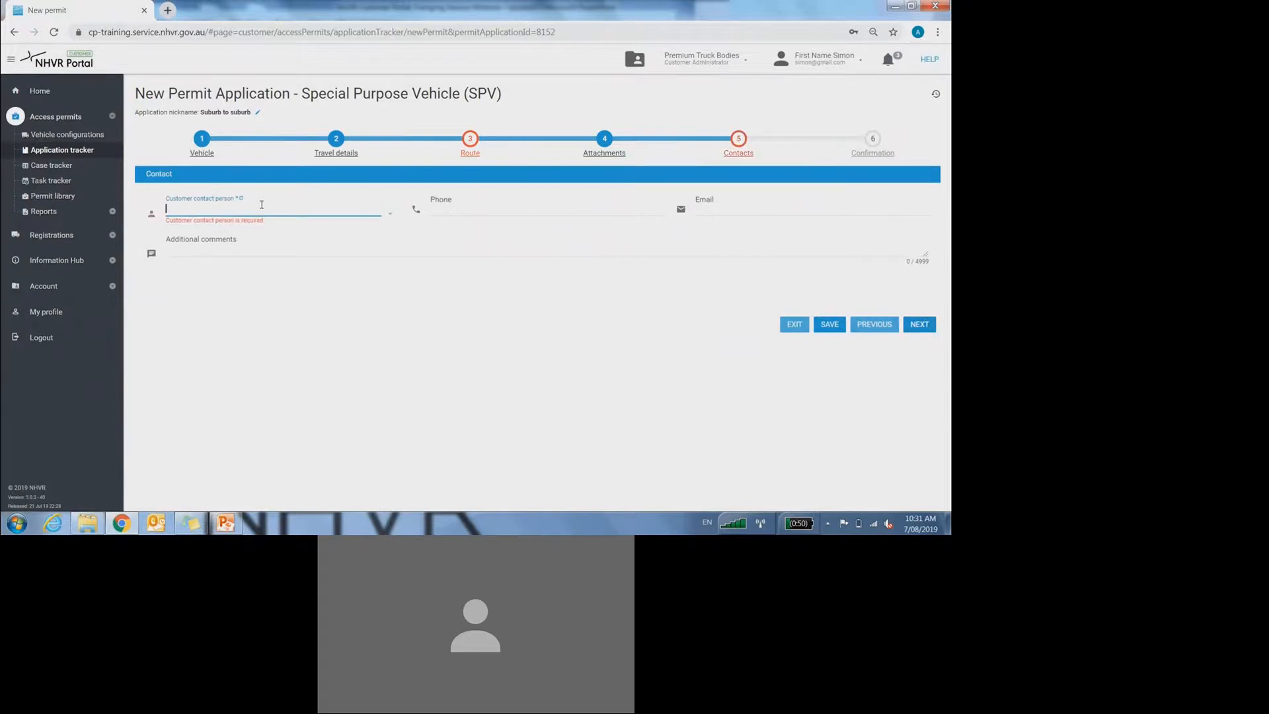
left_click(212, 212)
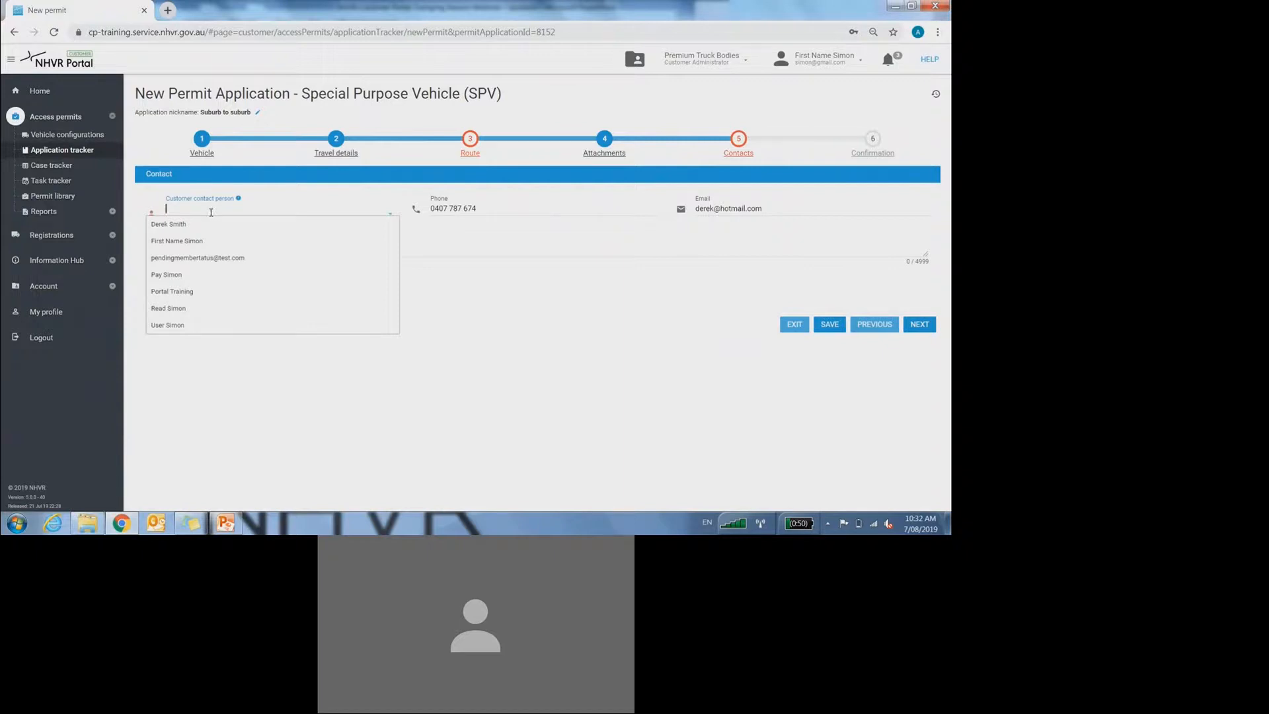
left_click(183, 276)
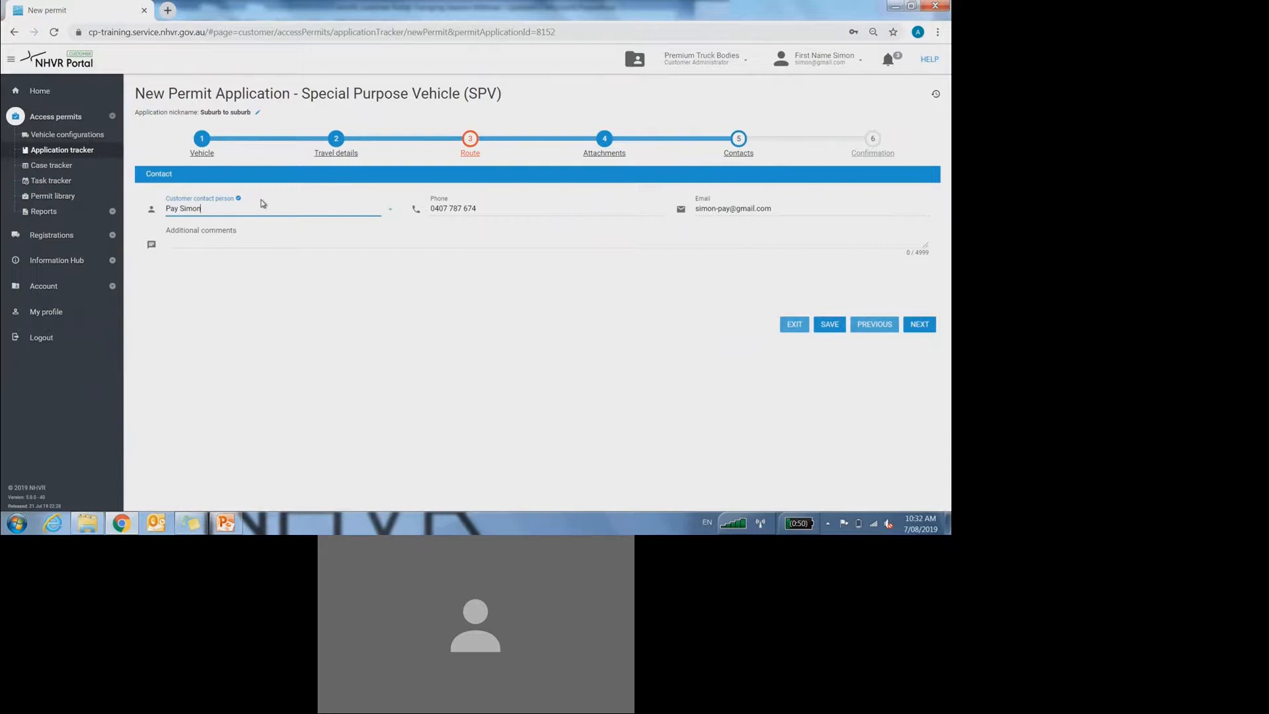
key("BackSpace")
key("BackSpace")
key("BackSpace")
key("BackSpace")
key("BackSpace")
key("BackSpace")
key("BackSpace")
key("BackSpace")
key("BackSpace")
left_click(246, 206)
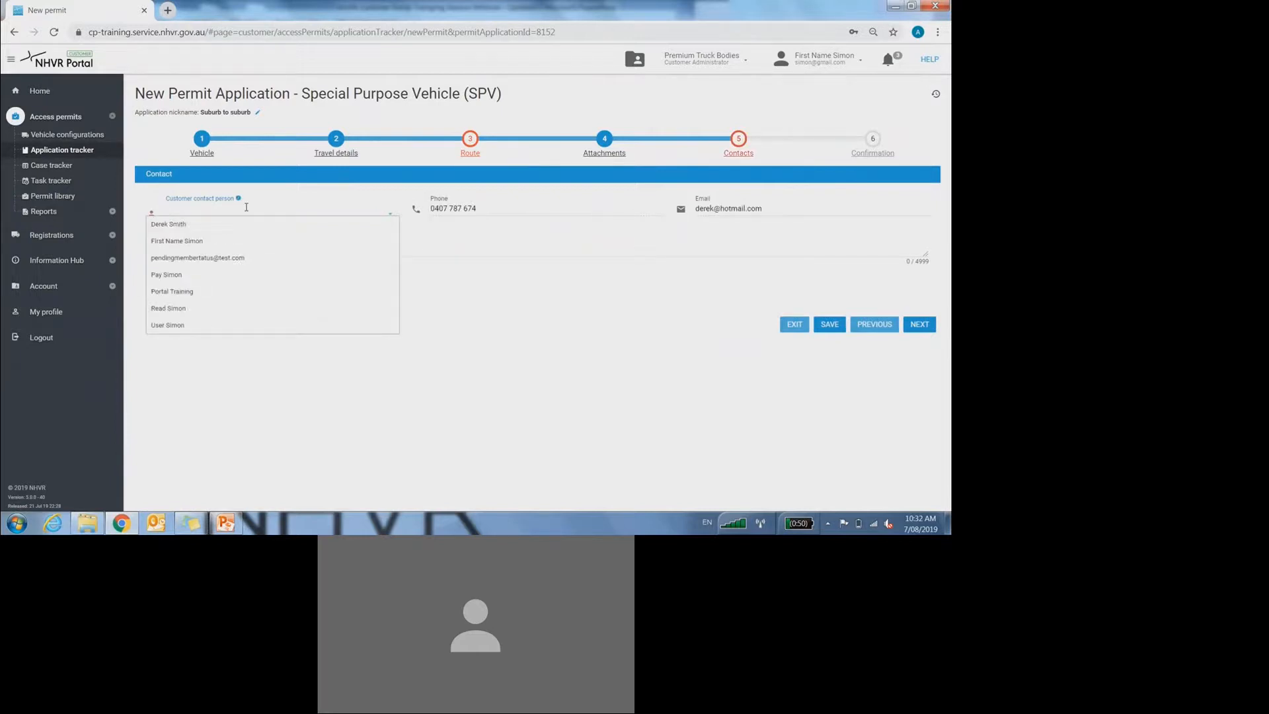
left_click(169, 311)
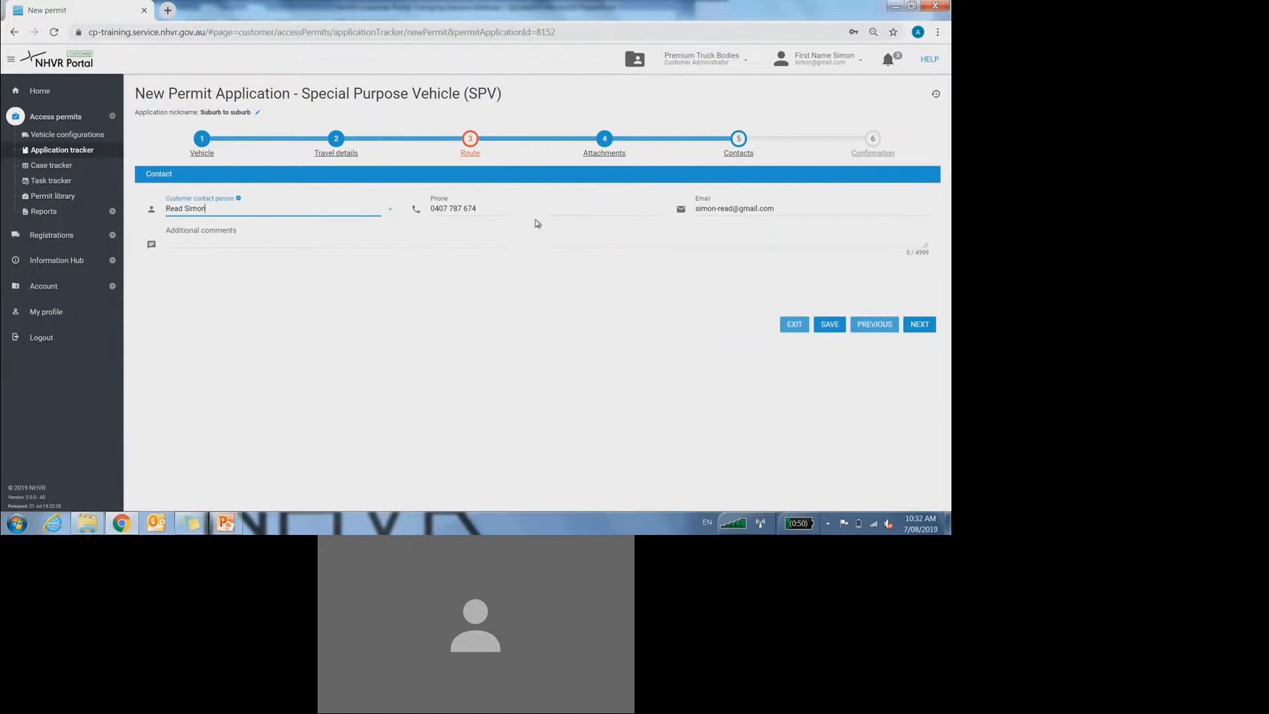
left_click(461, 207)
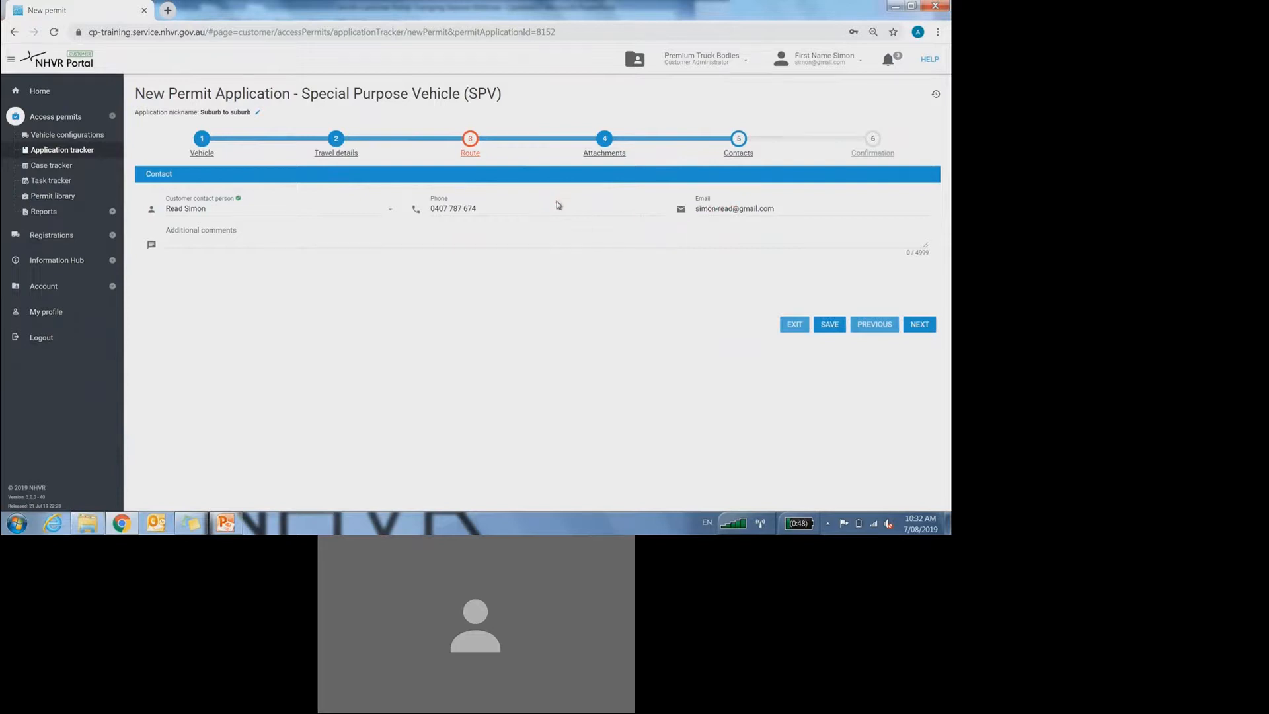
Step: Enter 'oijvdoijvdoivdokvdoknvdoknd' in Additional comments, removing the extra blank lines
left_click(203, 236)
type("oijvdoijvdoivdokvdoknvdoknd")
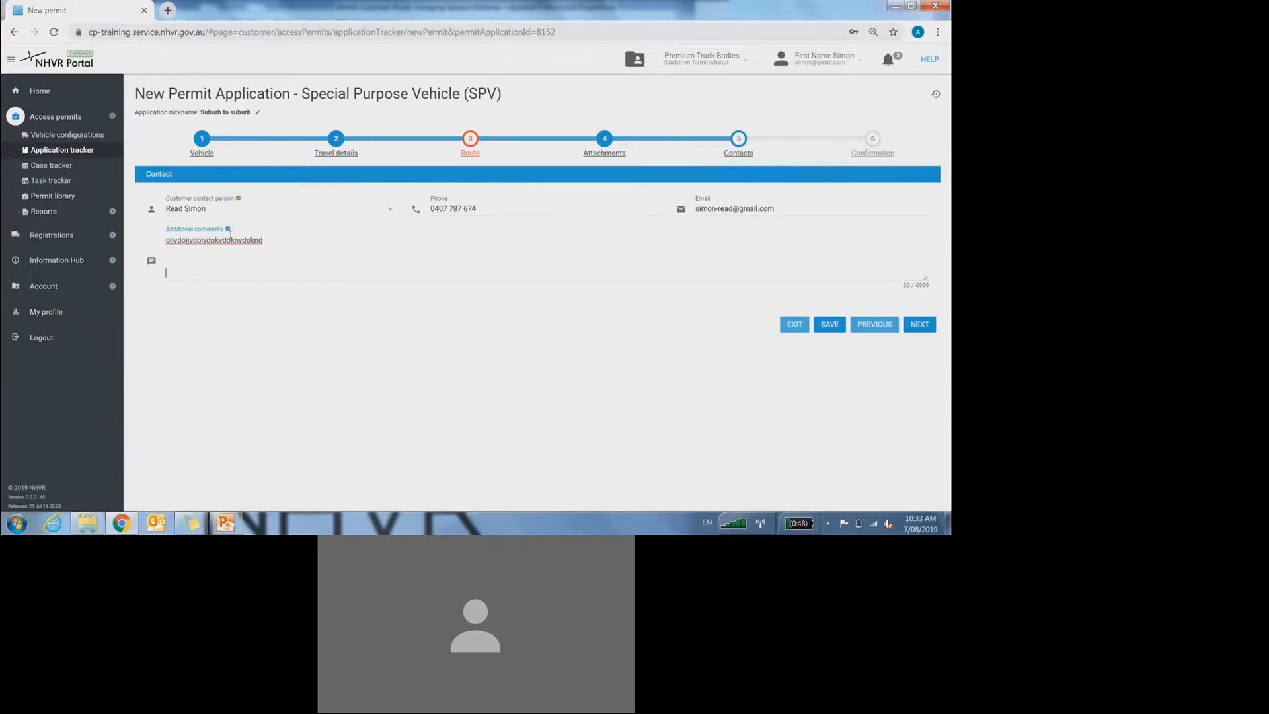
key("Return")
key("Return")
key("Return")
key("Return")
key("Return")
key("Return")
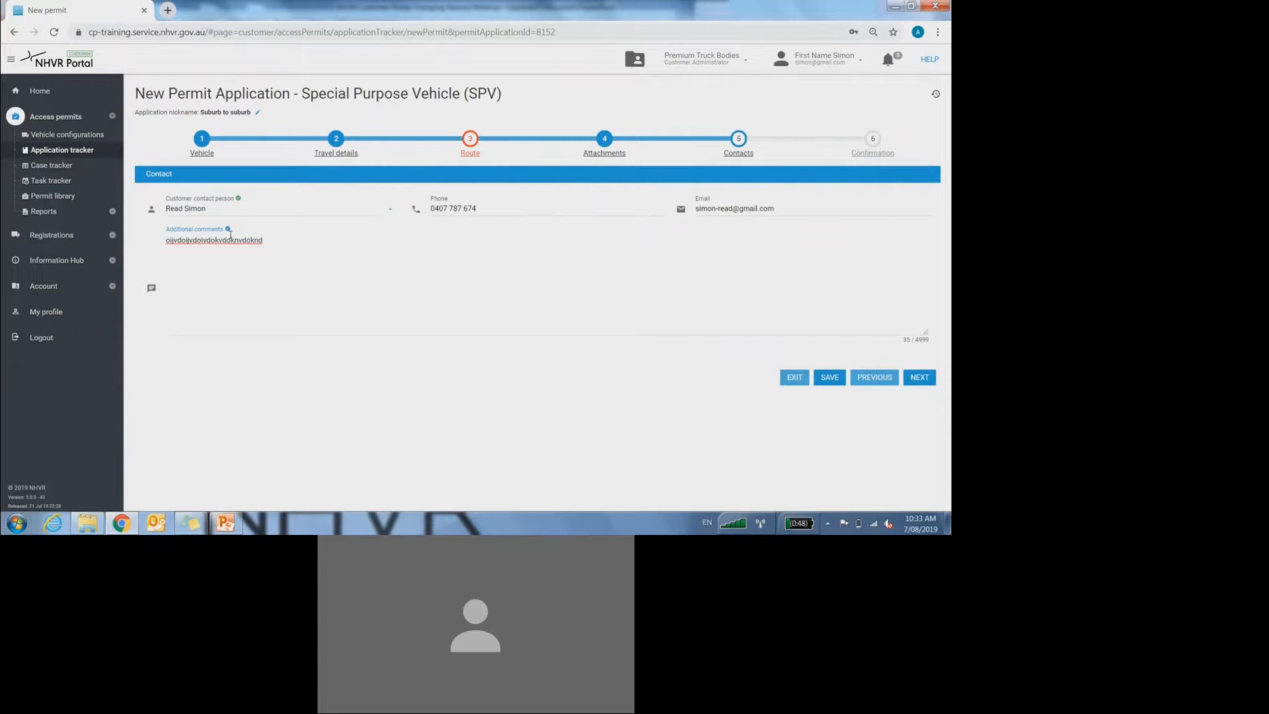
key("BackSpace")
key("BackSpace")
key("BackSpace")
key("BackSpace")
key("BackSpace")
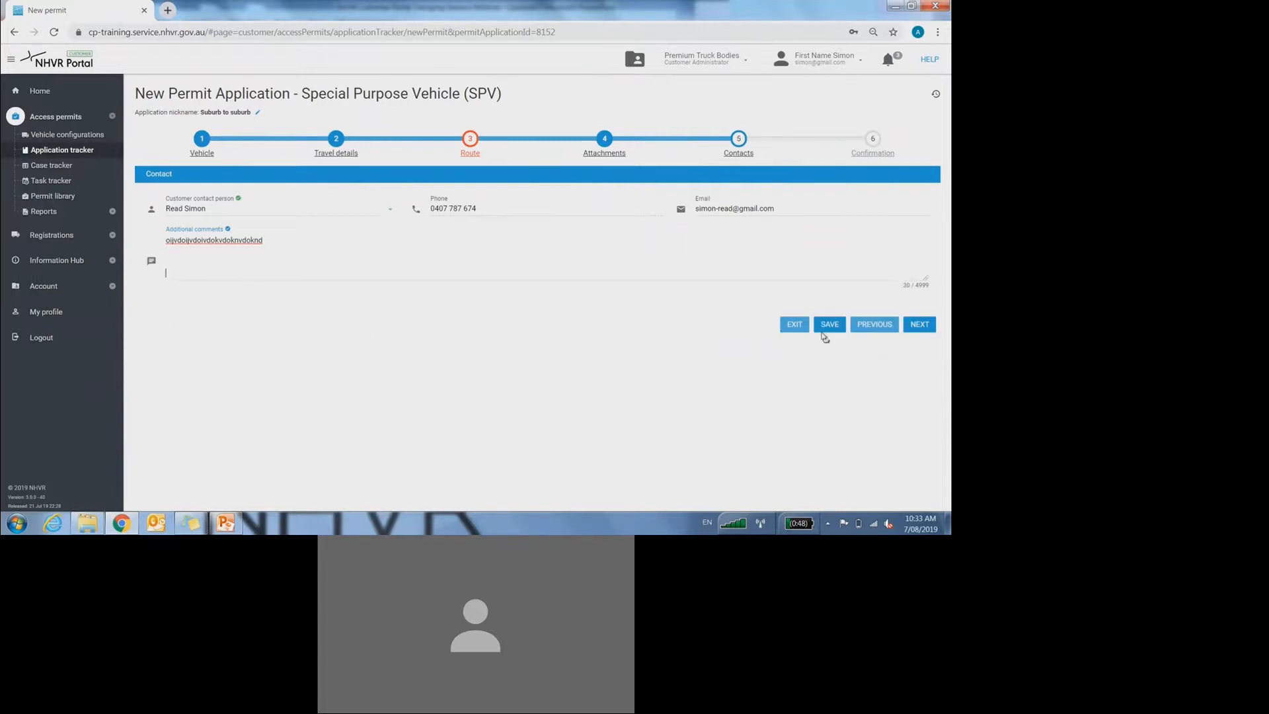
Step: Save the application and continue to the Confirmation summary step
left_click(829, 325)
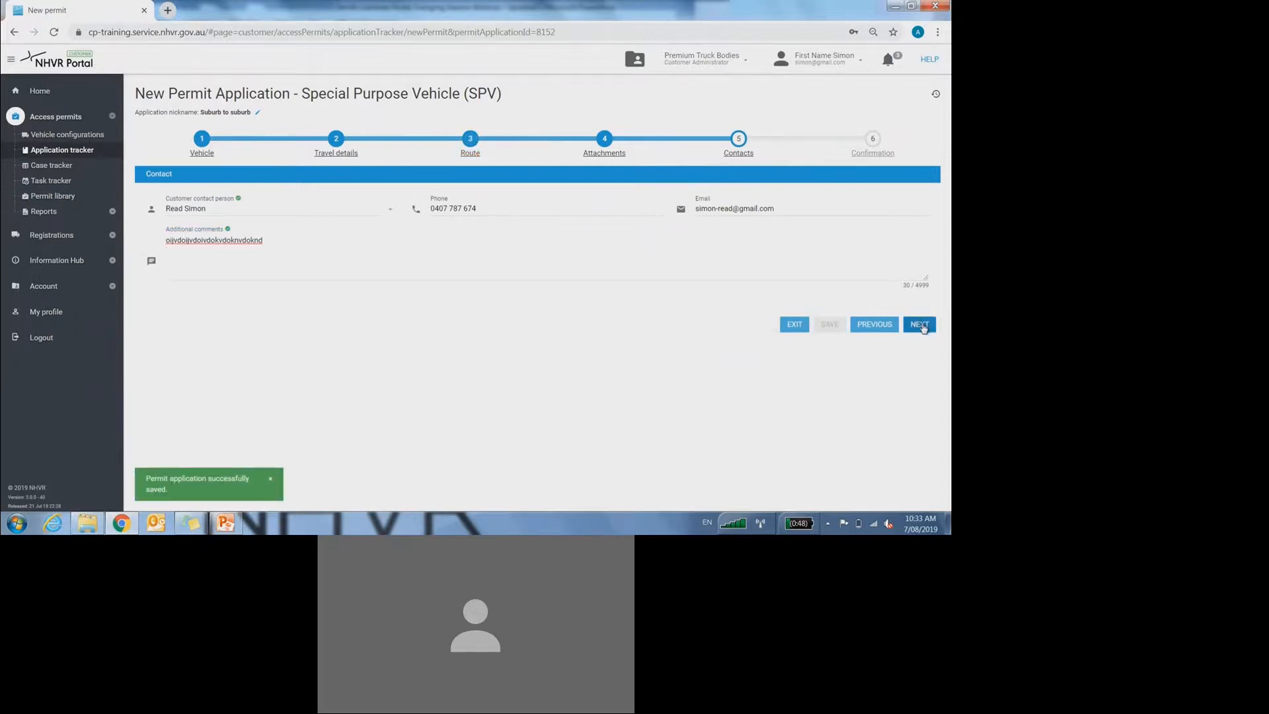
left_click(920, 324)
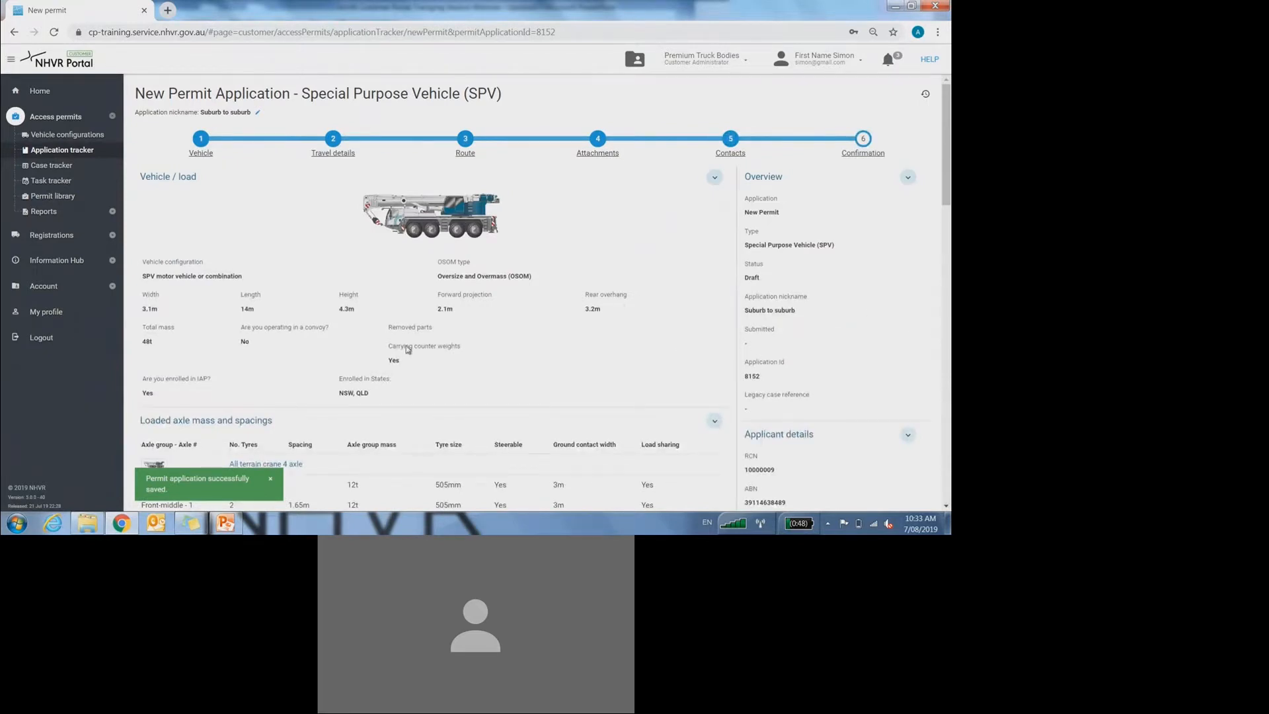
left_click(222, 526)
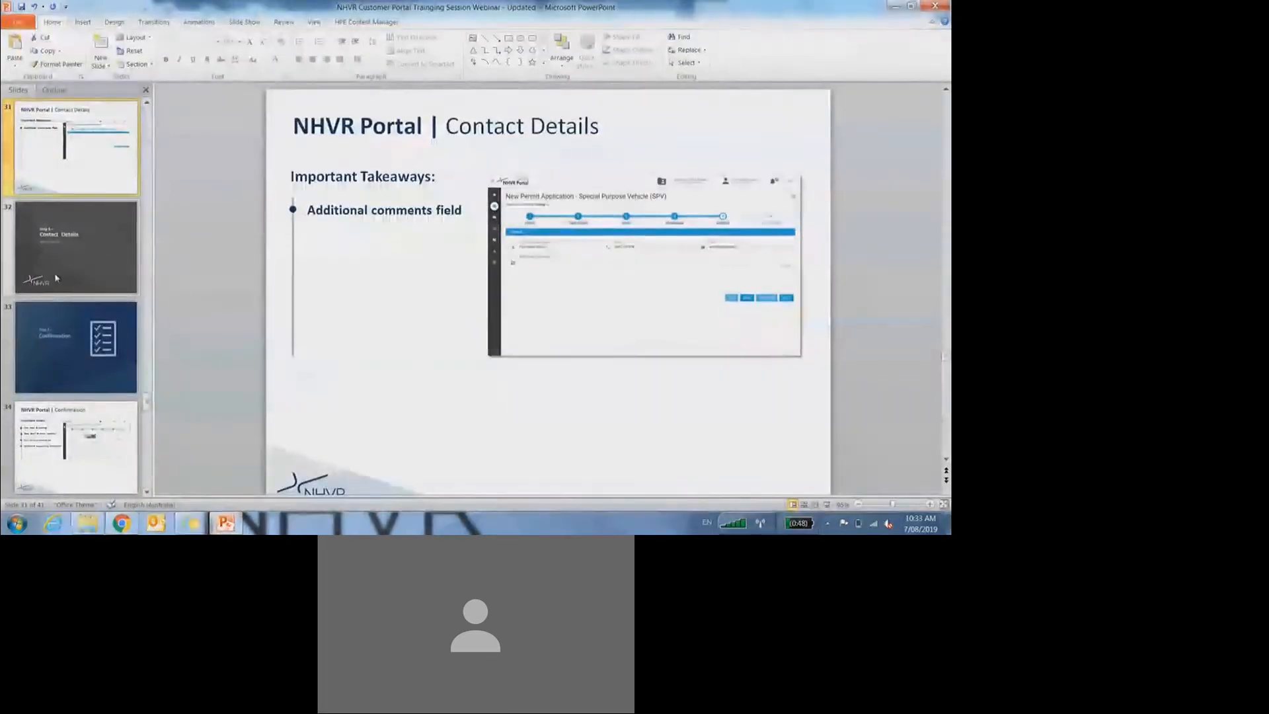
Step: Run the slide show from Contact Details through to the 'NHVR Portal | Confirmation' important-notes slide
key("Page_Down")
left_click(827, 505)
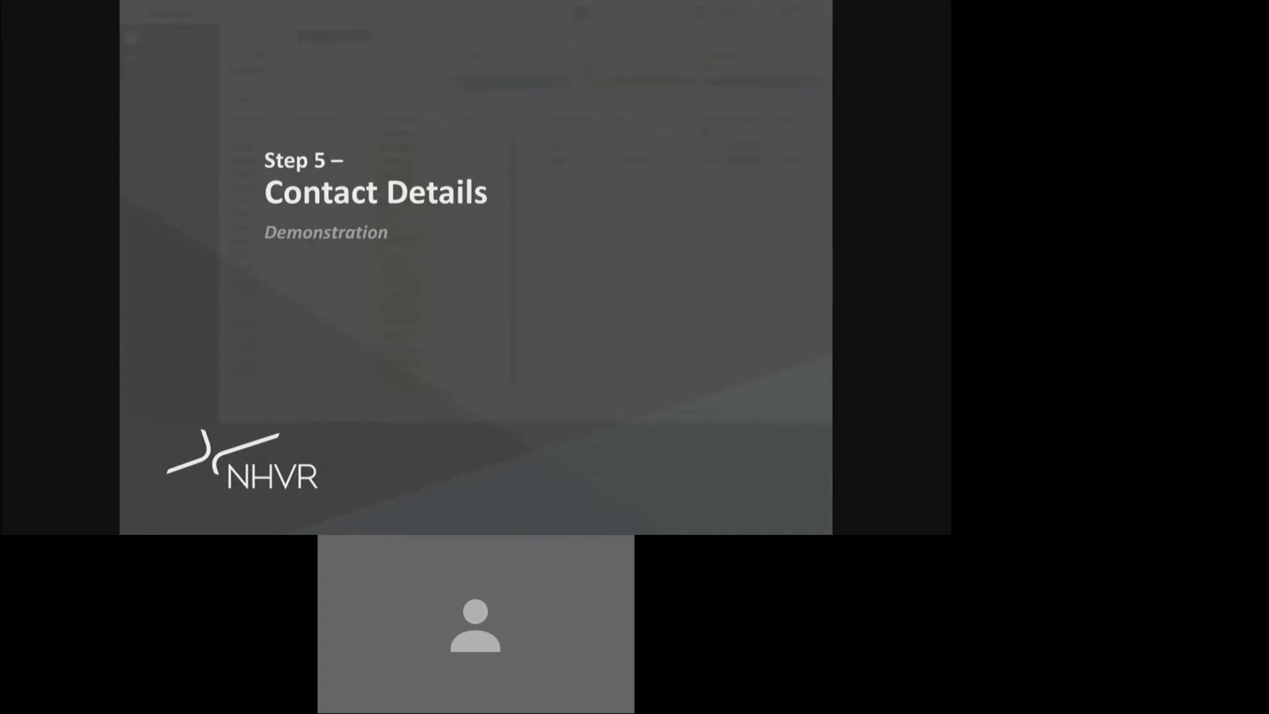
key("Page_Down")
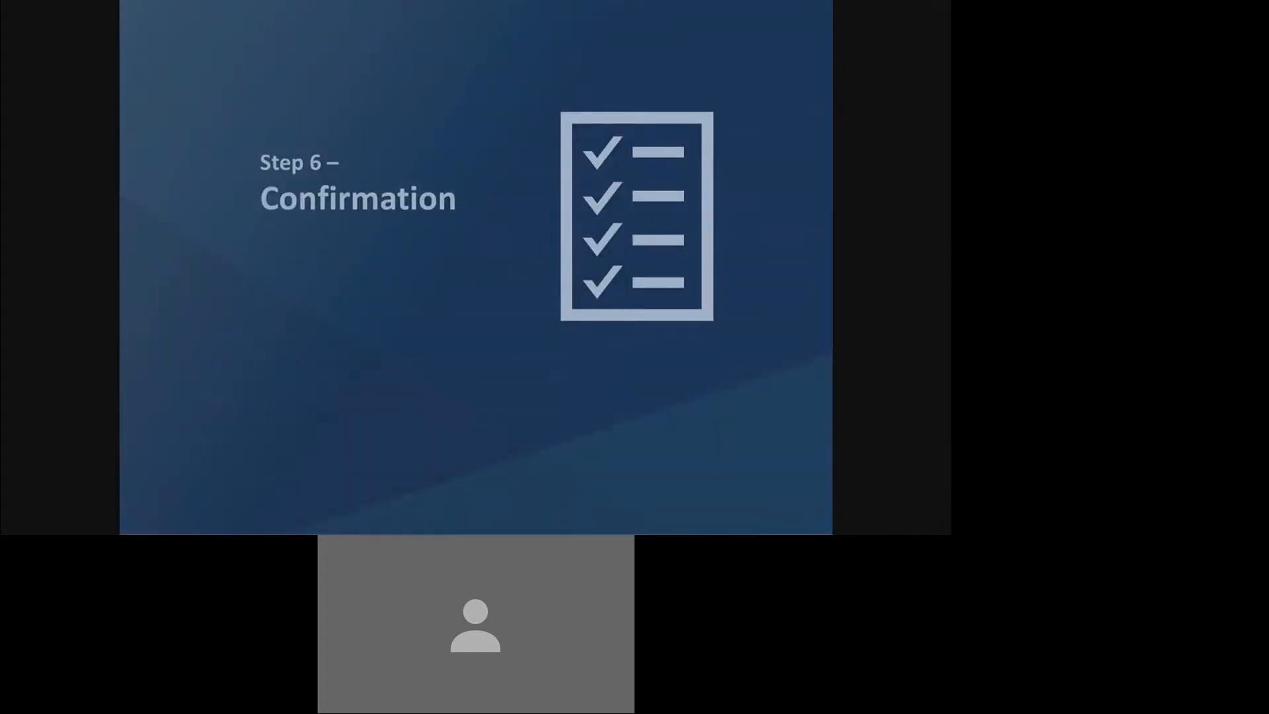
key("Page_Down")
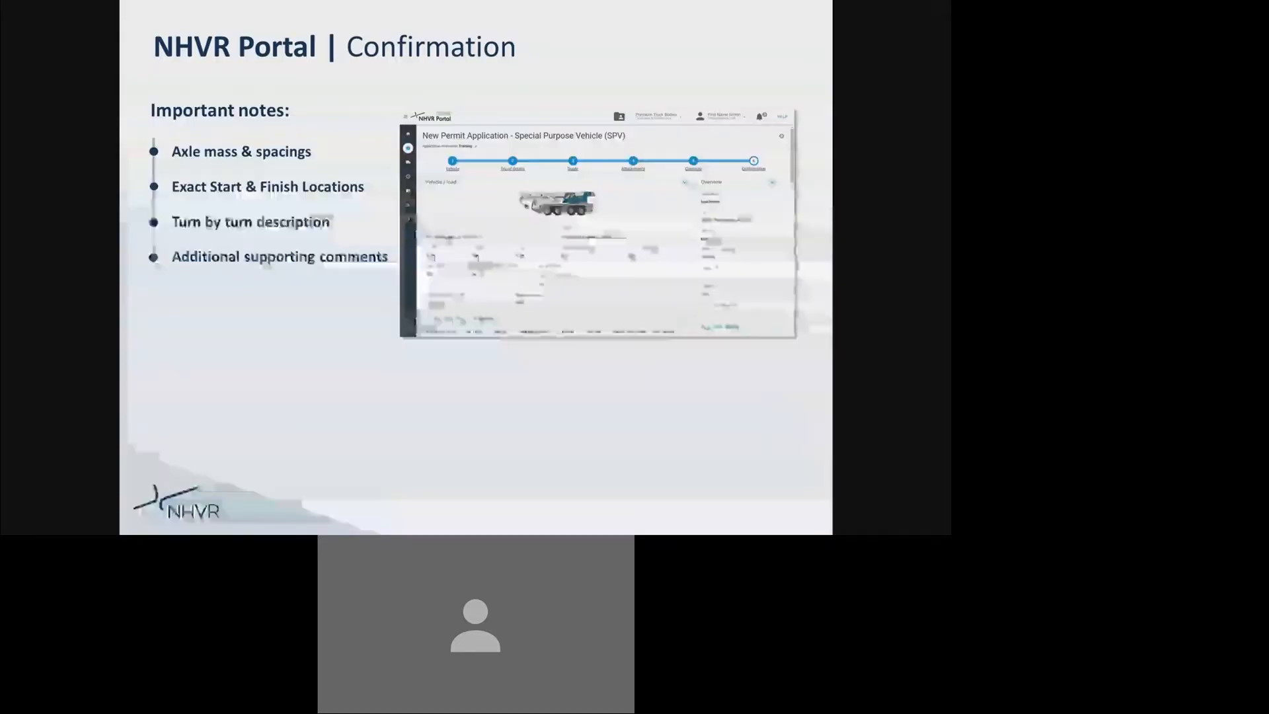
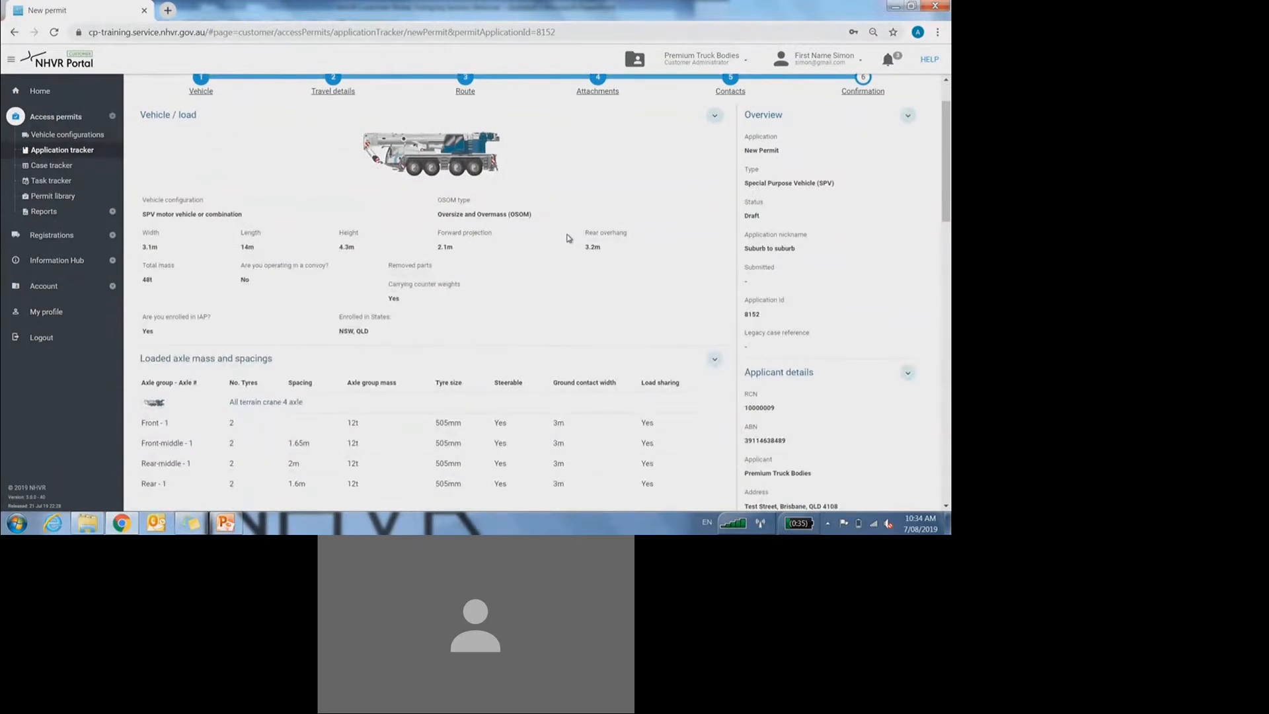
scroll(567, 238, "down", 4)
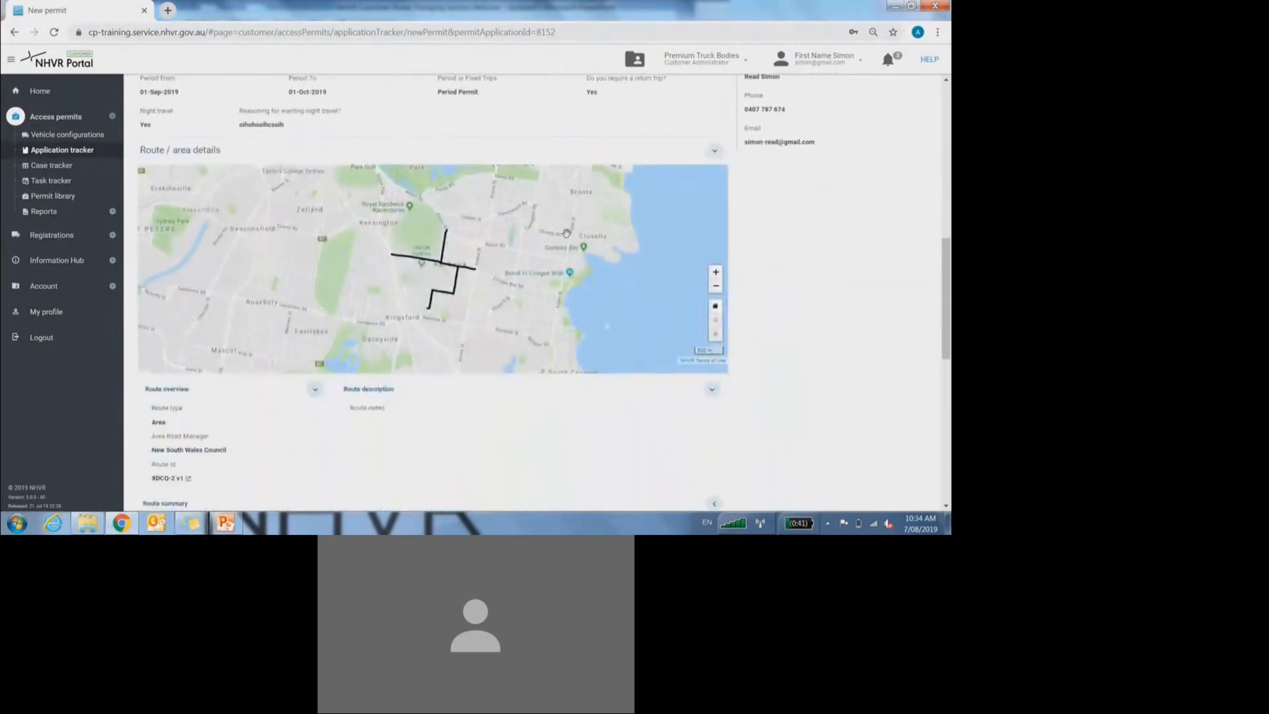
Step: Expand the summary's Vehicle list (2) to show both all terrain crane vehicles
scroll(566, 233, "up", 8)
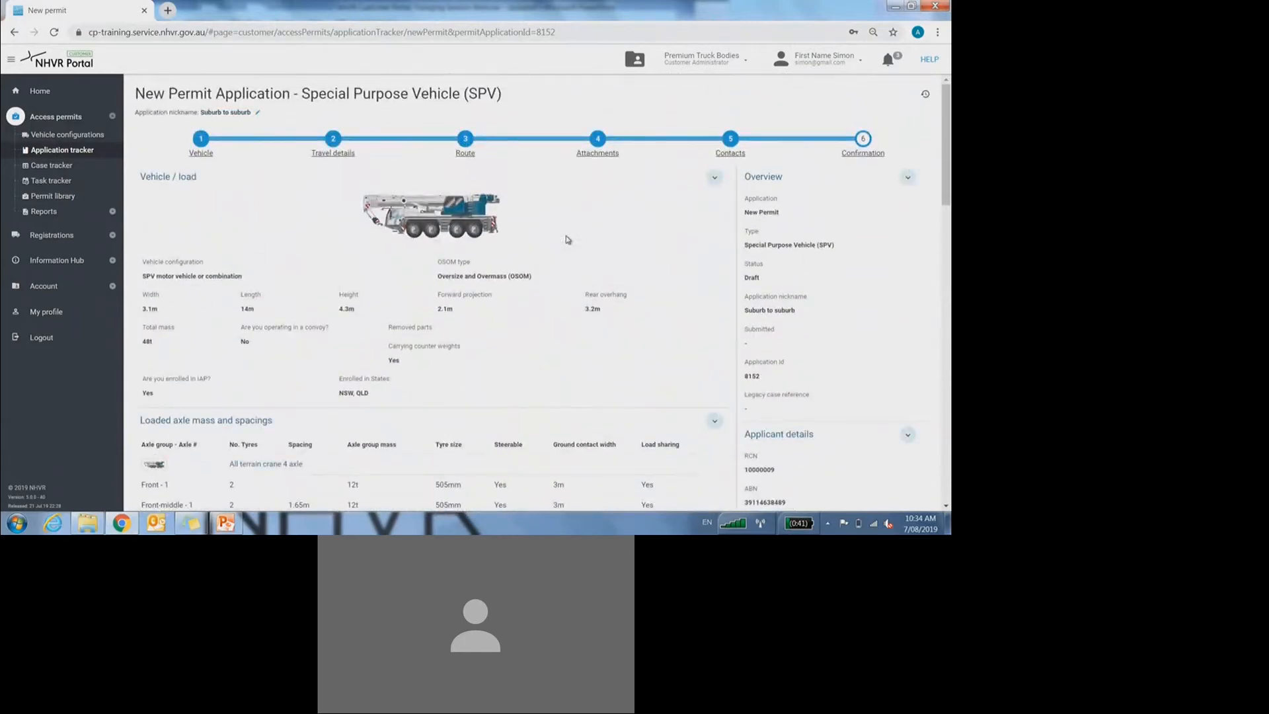
scroll(567, 240, "down", 1)
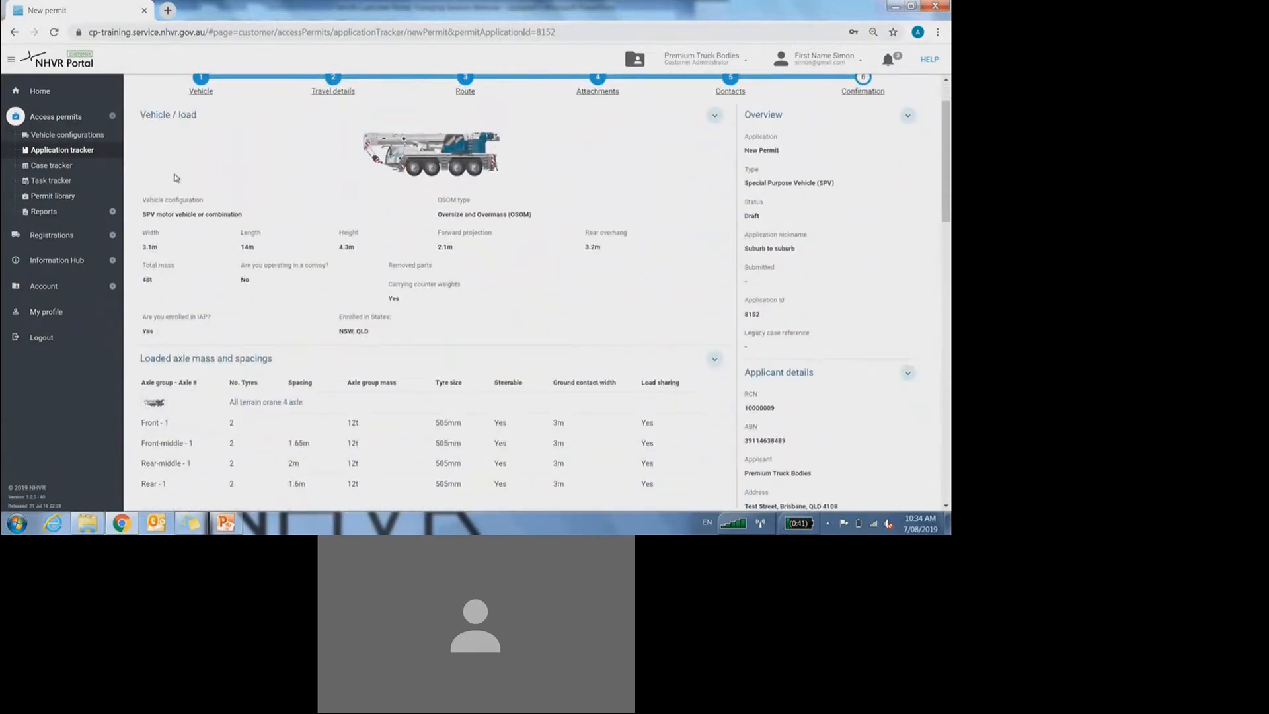
scroll(347, 258, "down", 1)
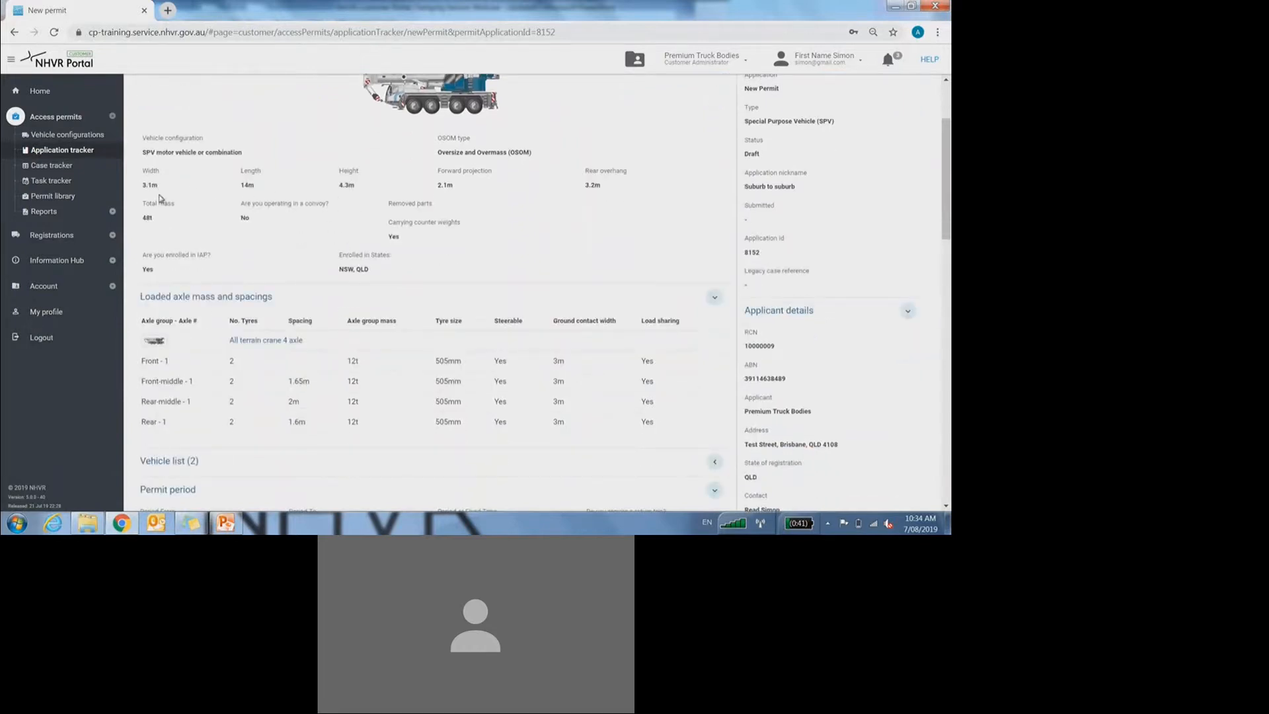
scroll(412, 240, "down", 1)
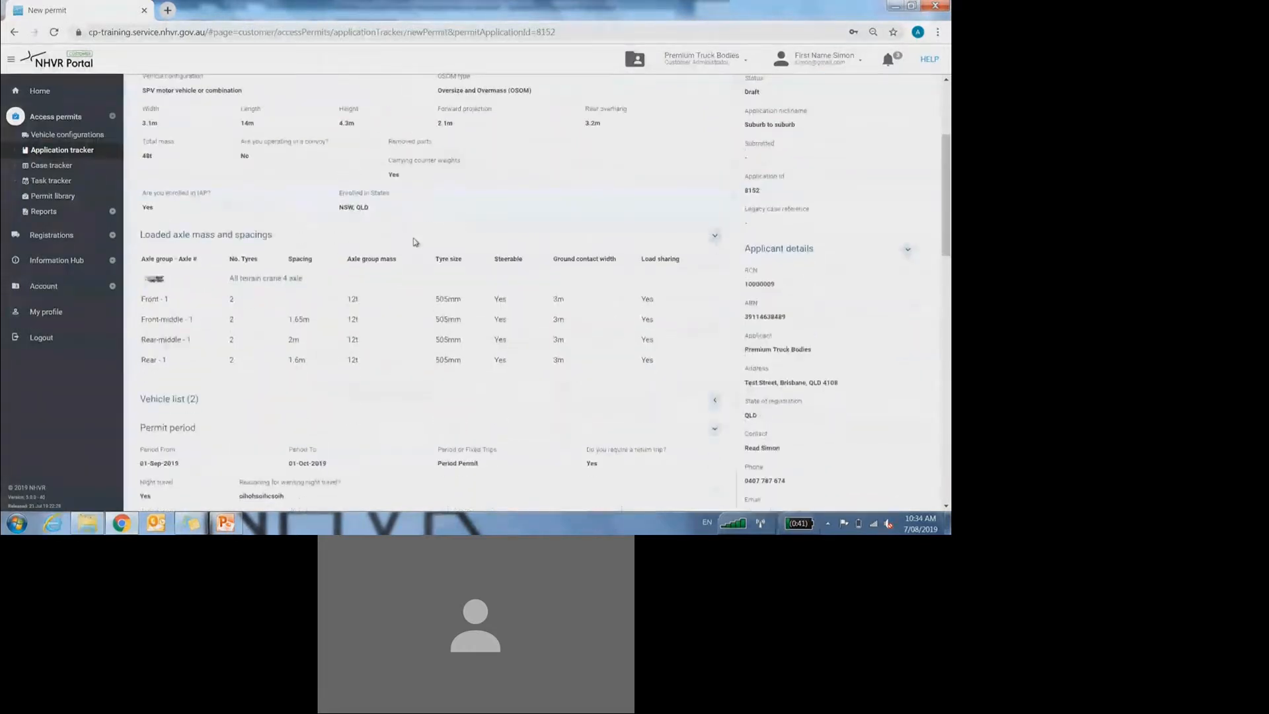
scroll(412, 240, "down", 1)
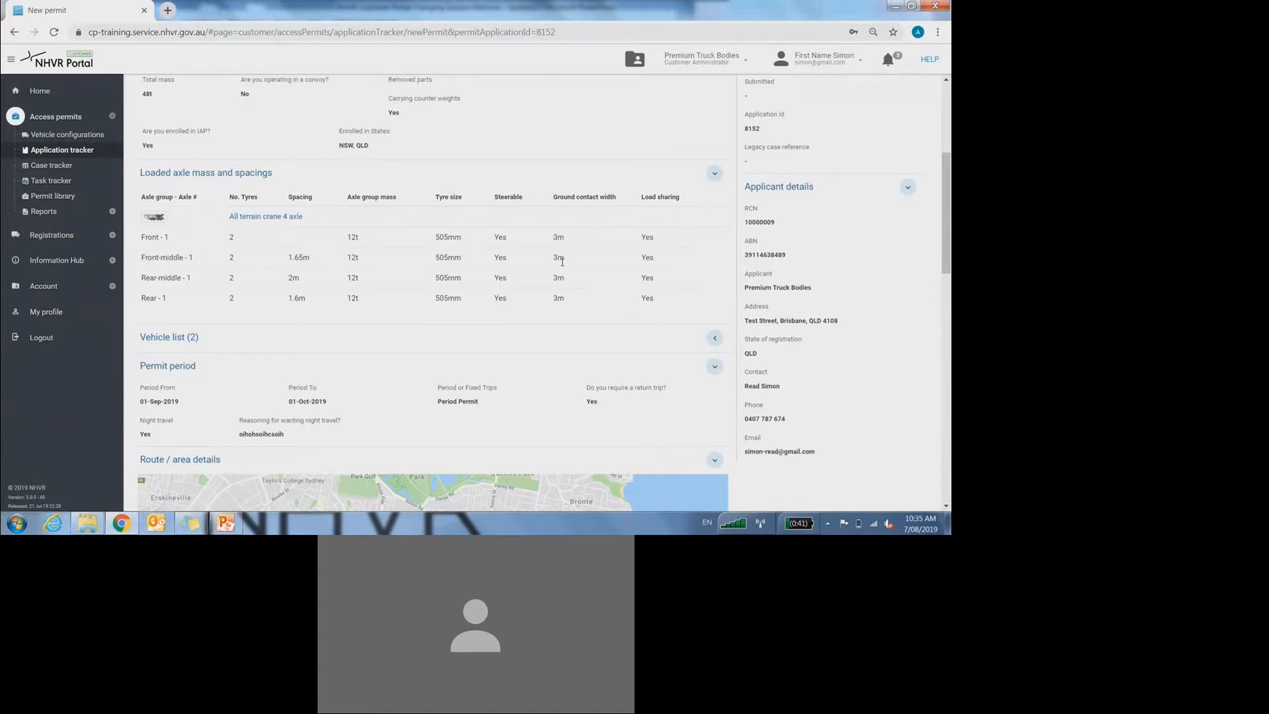
scroll(562, 262, "down", 1)
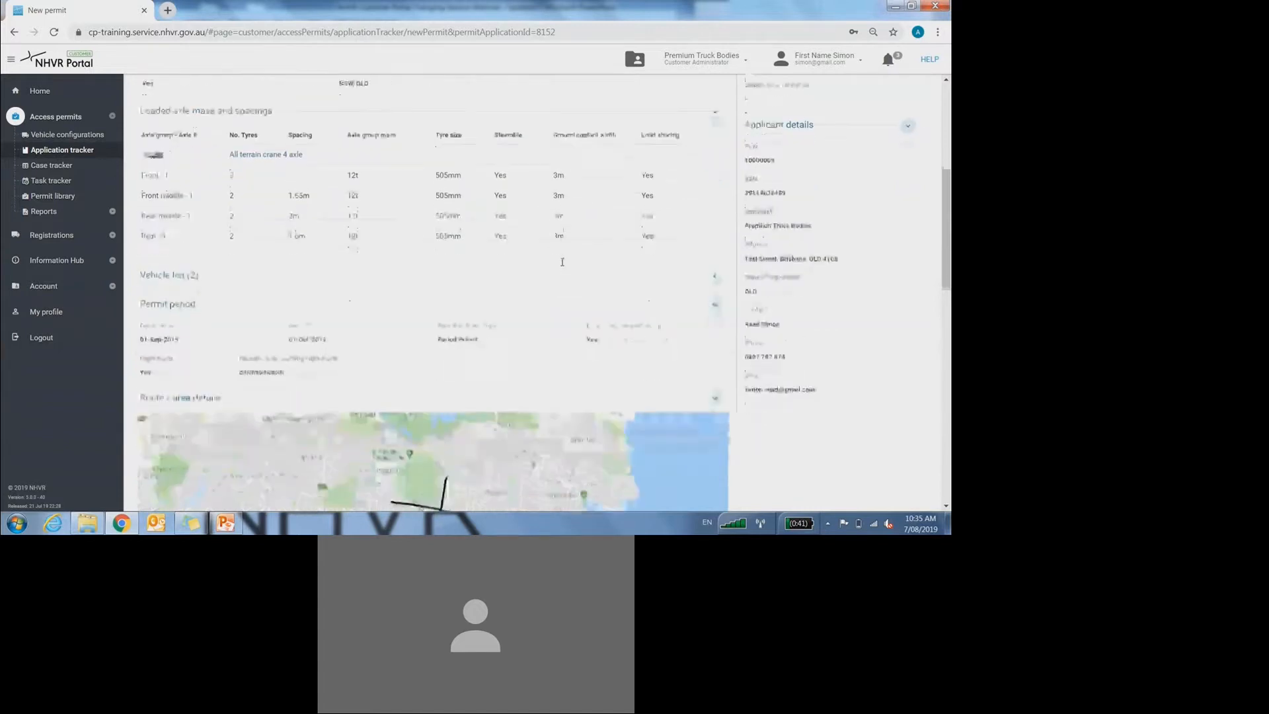
left_click(184, 276)
scroll(177, 276, "down", 1)
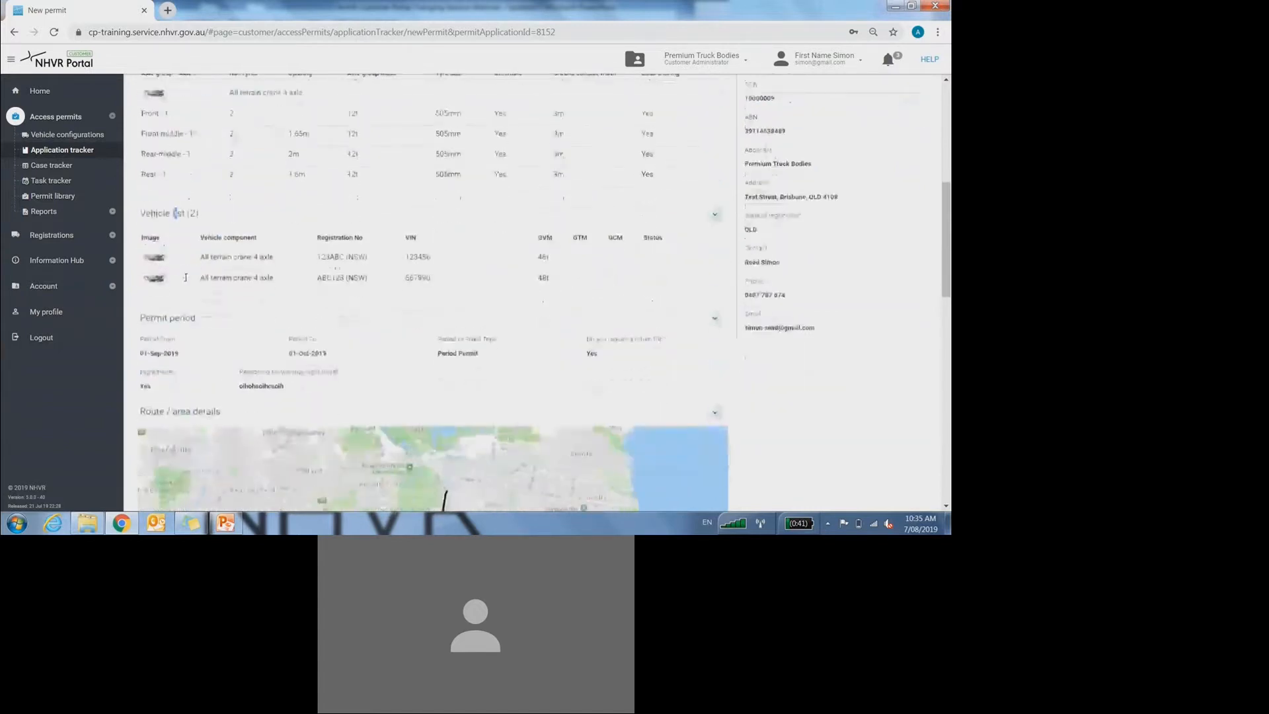
left_click(175, 213)
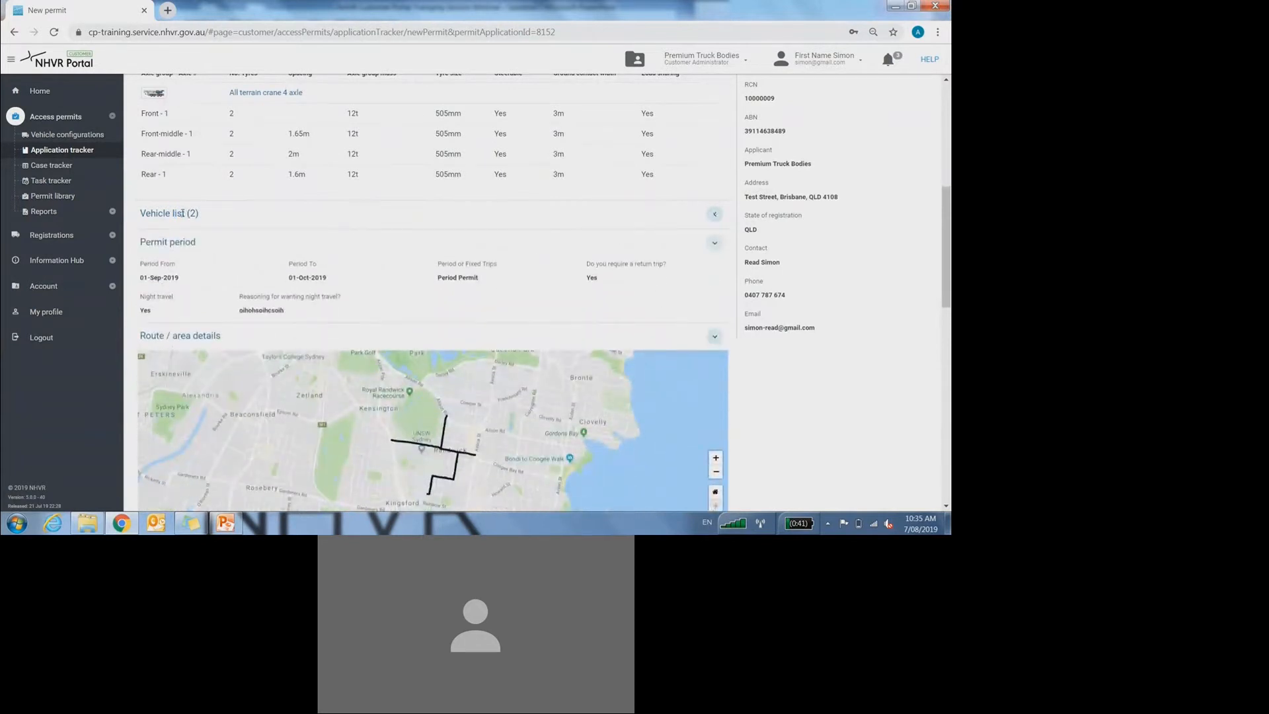
left_click(181, 213)
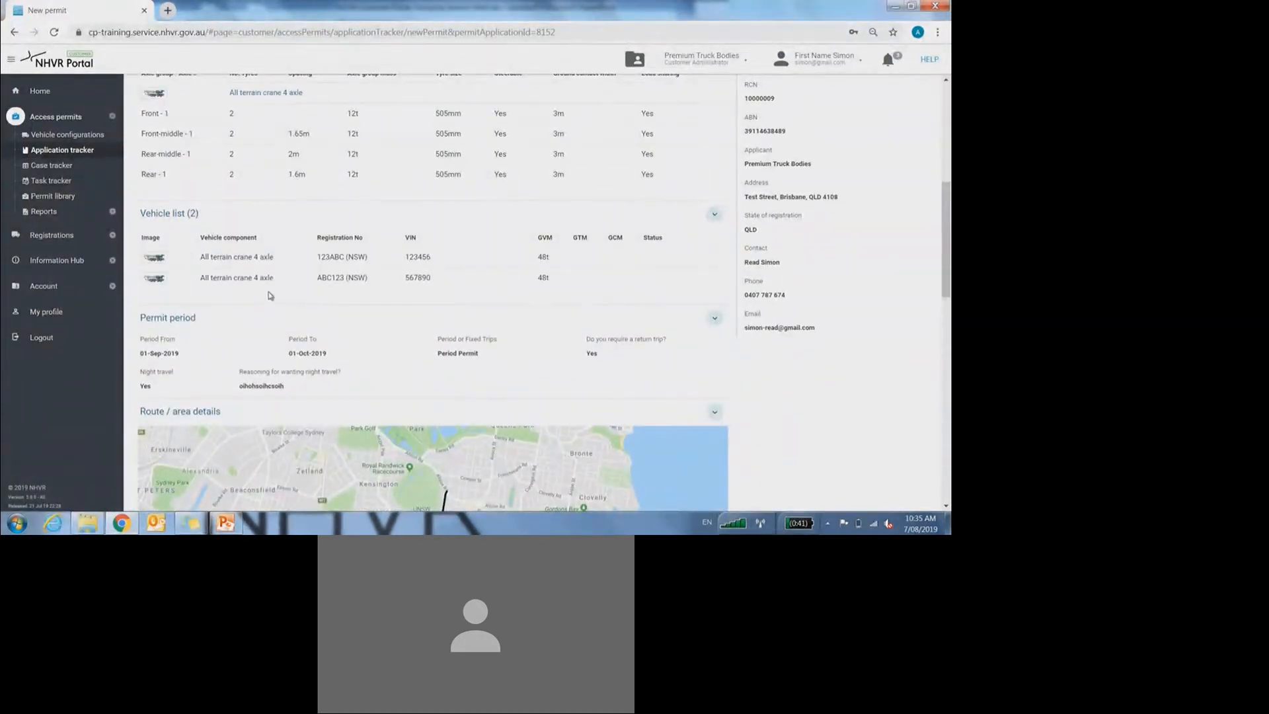
Step: Scroll further down the Confirmation summary to review the route map
scroll(371, 251, "down", 3)
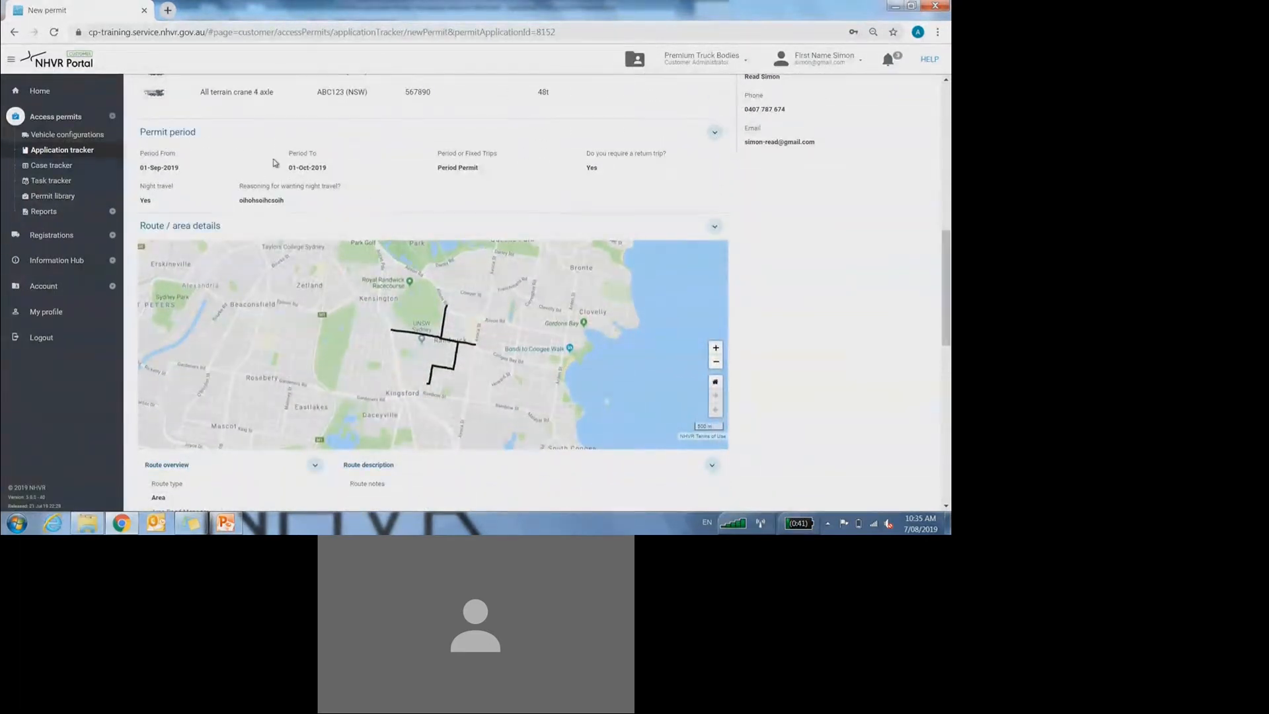
scroll(337, 175, "down", 2)
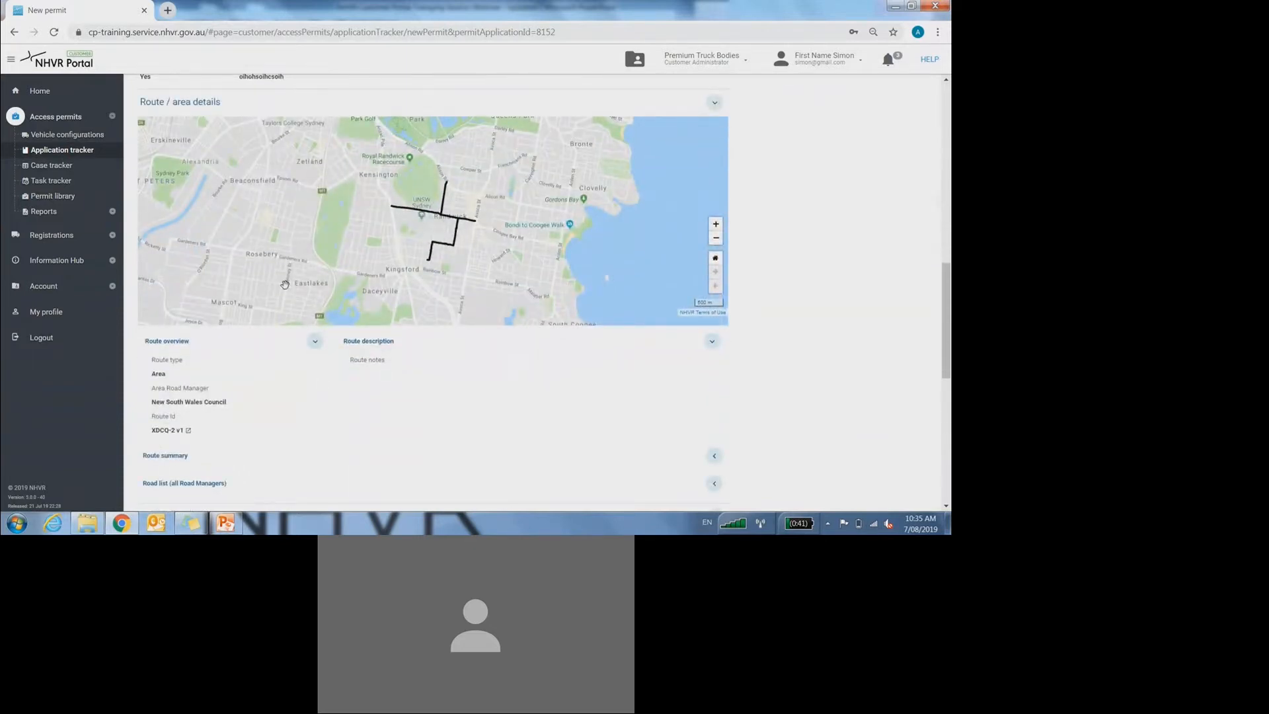
scroll(269, 268, "down", 1)
scroll(273, 273, "up", 1)
scroll(278, 264, "down", 3)
scroll(278, 268, "down", 3)
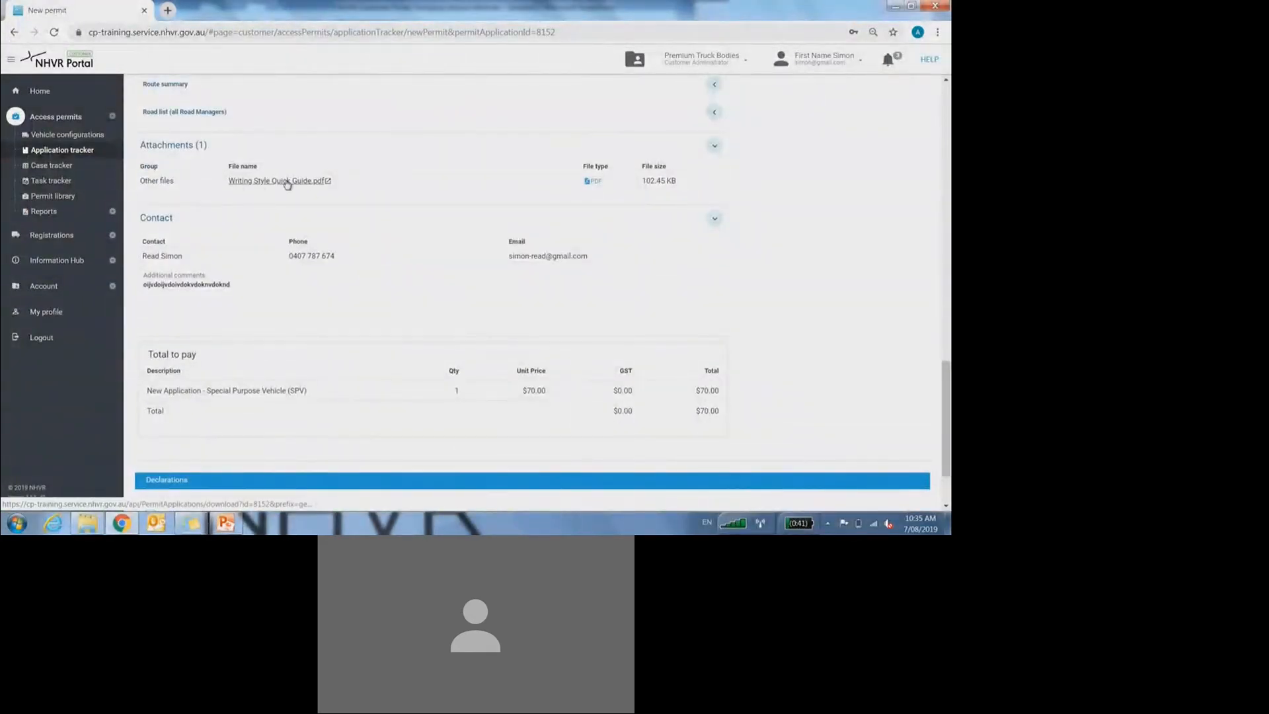
scroll(251, 182, "down", 1)
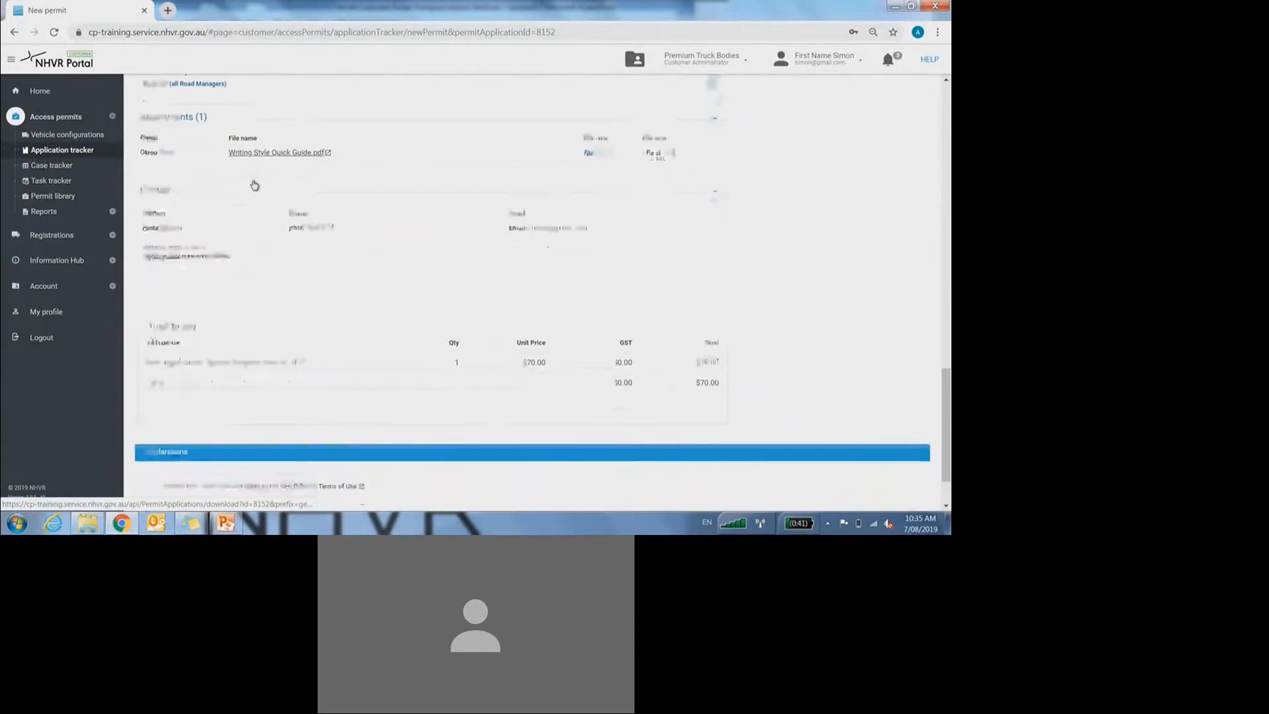
left_click_drag(145, 221, 241, 227)
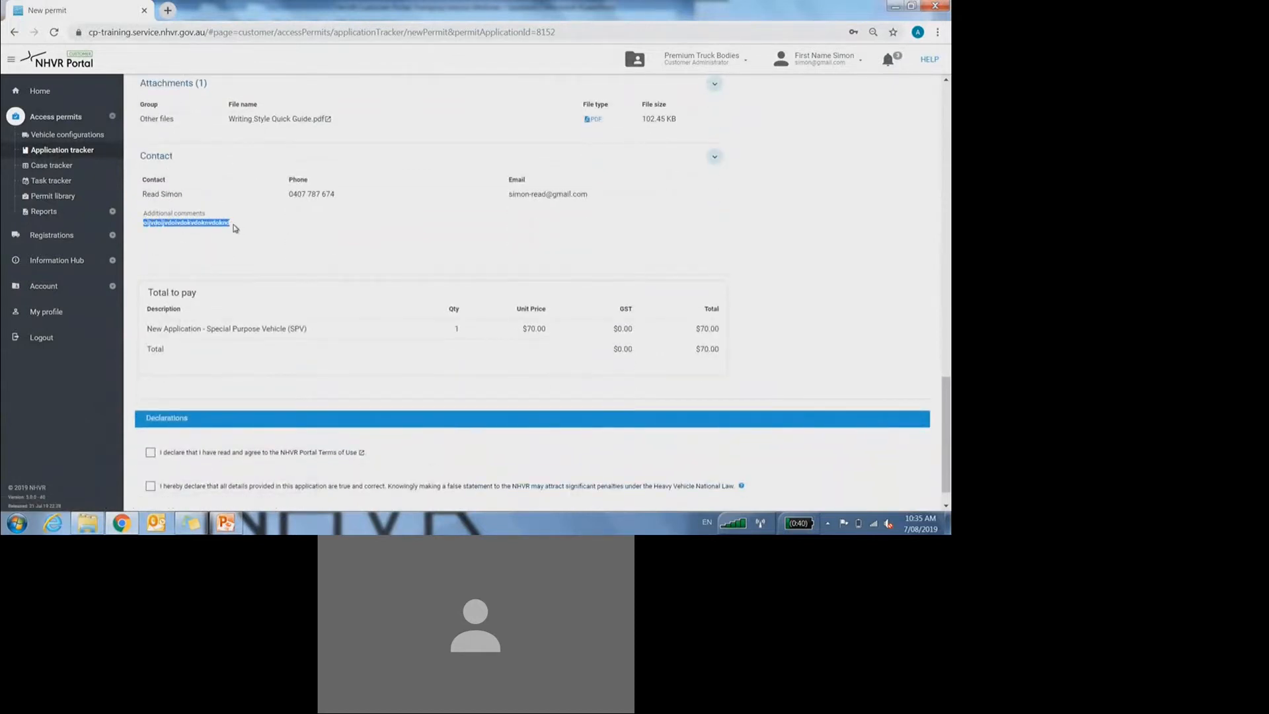
left_click(241, 227)
scroll(242, 227, "down", 1)
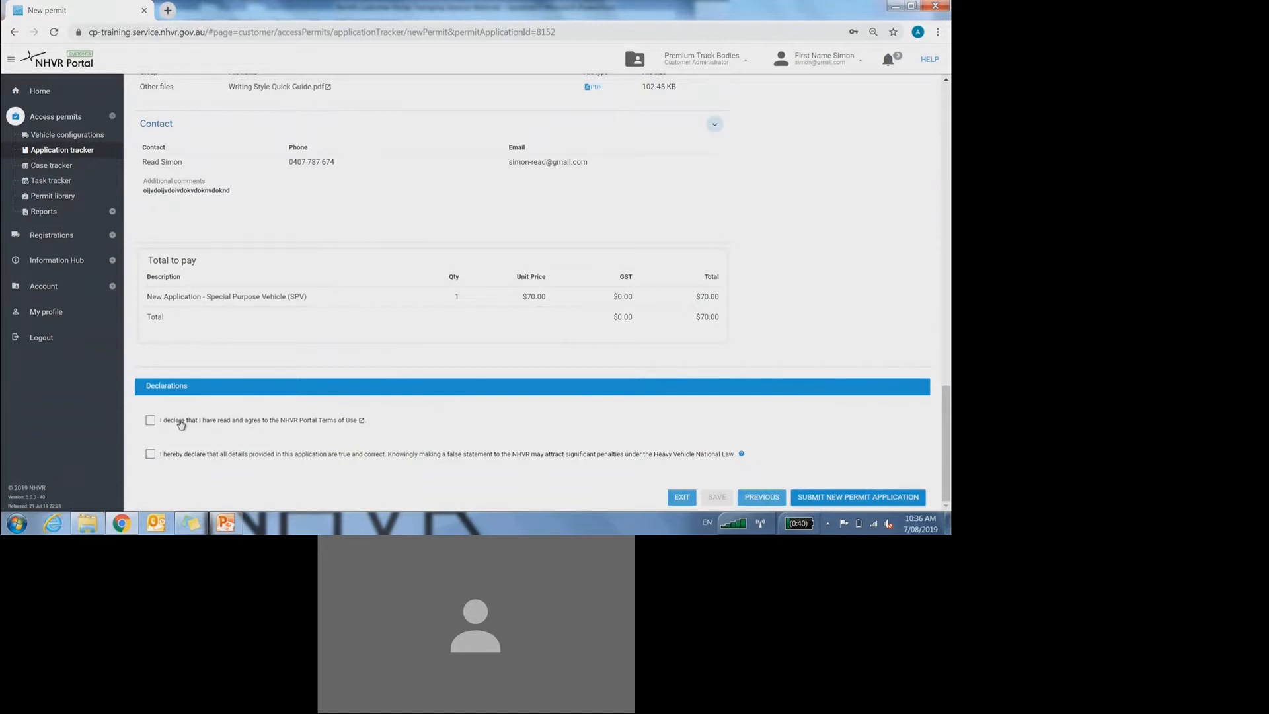
Step: Tick the NHVR Portal Terms of Use declaration checkbox
left_click(181, 422)
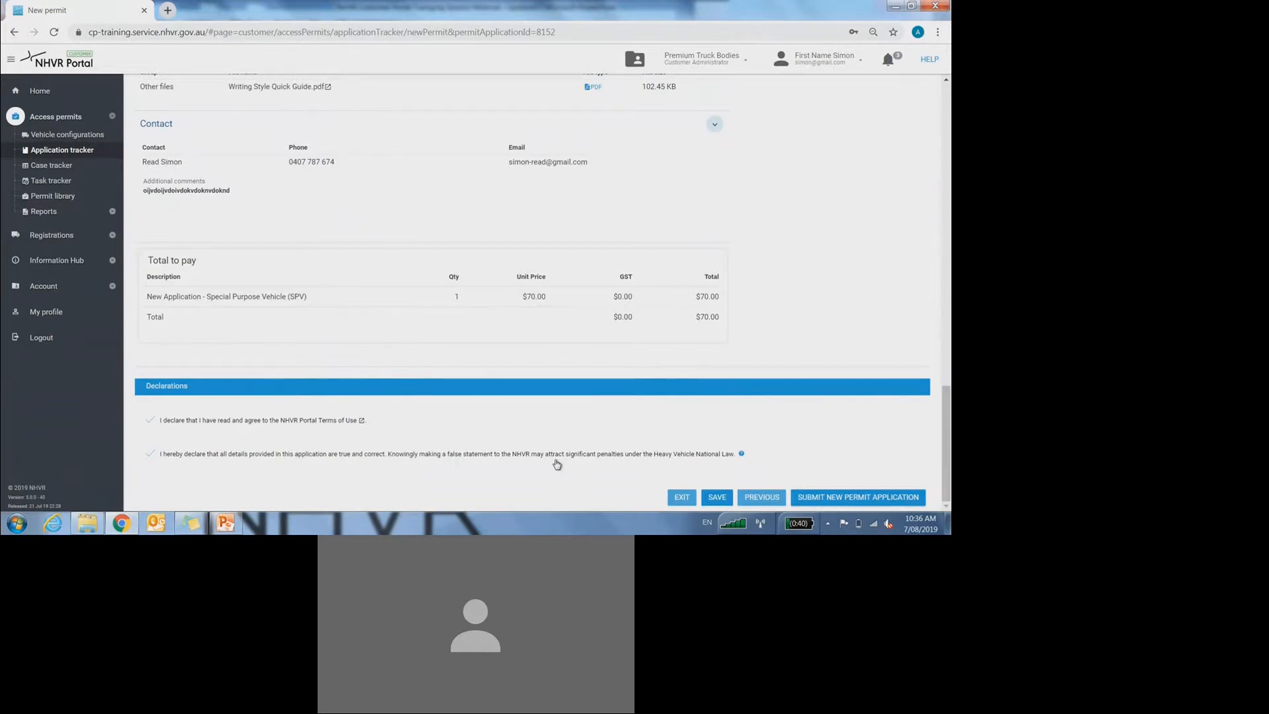
Step: Reopen step 1 Vehicle to show the crane configuration, mass and dimensions
scroll(947, 346, "up", 15)
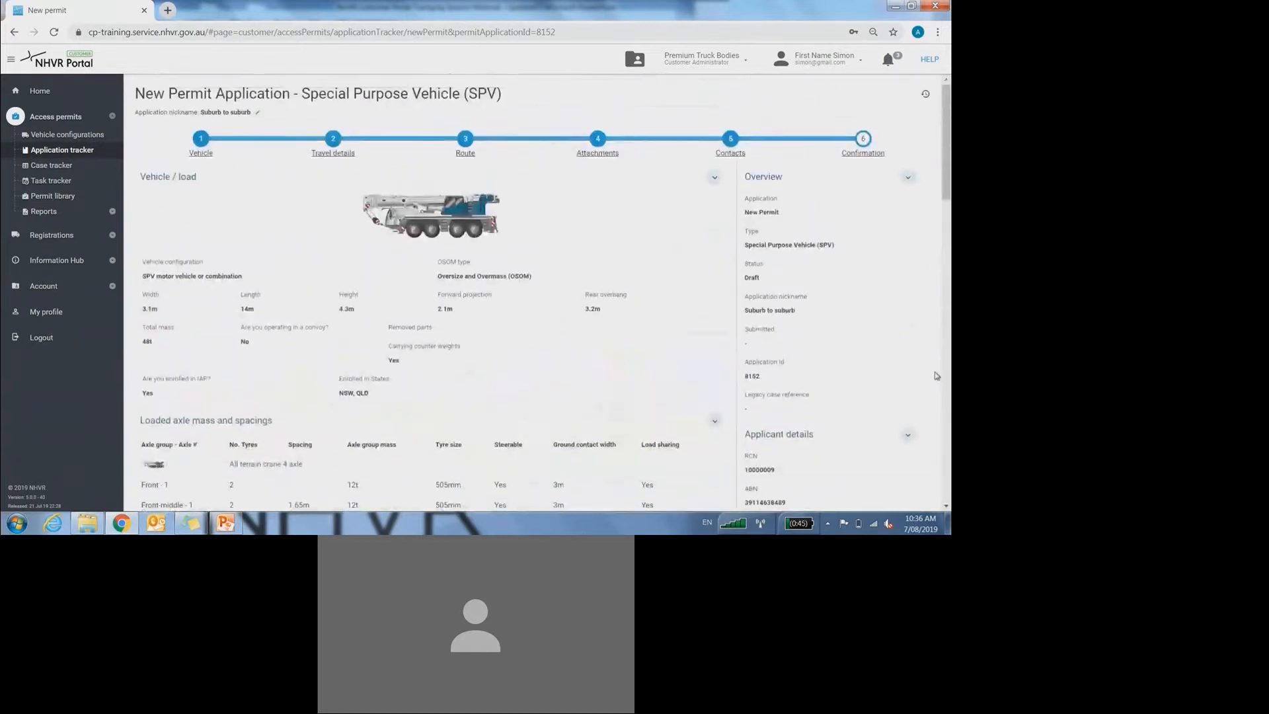
scroll(947, 346, "down", 15)
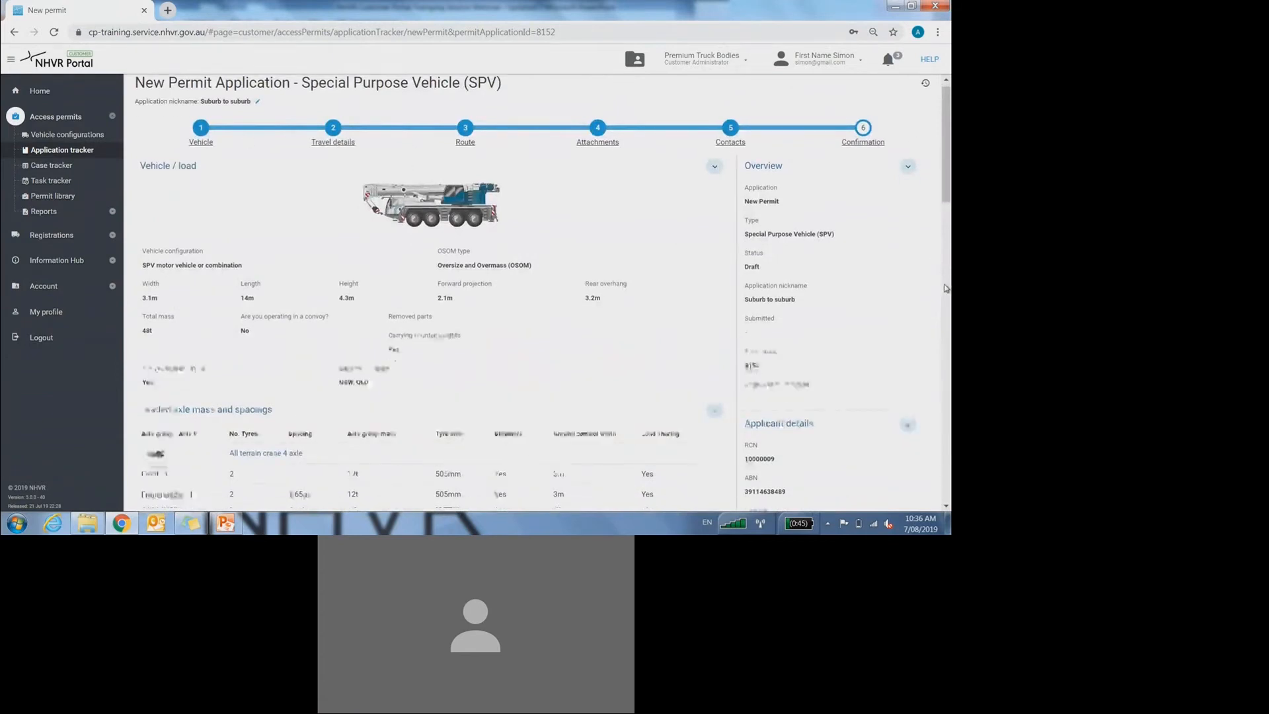
scroll(947, 345, "down", 1)
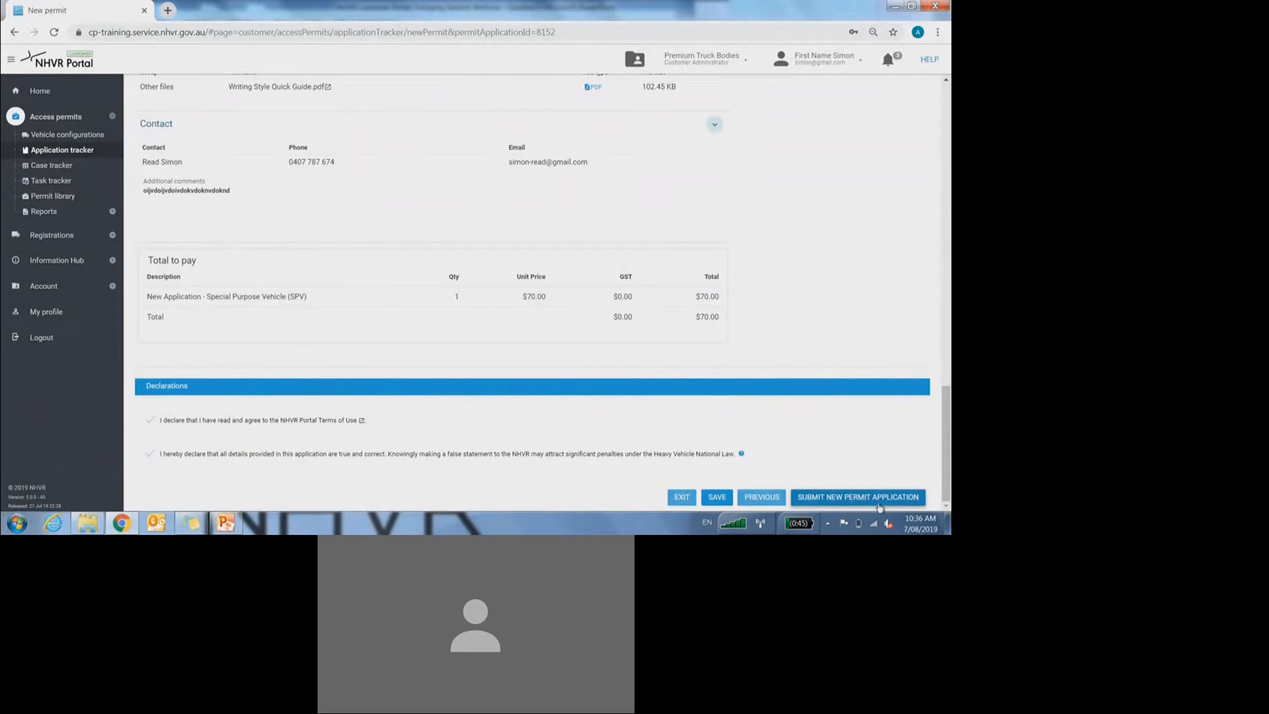
scroll(879, 507, "up", 10)
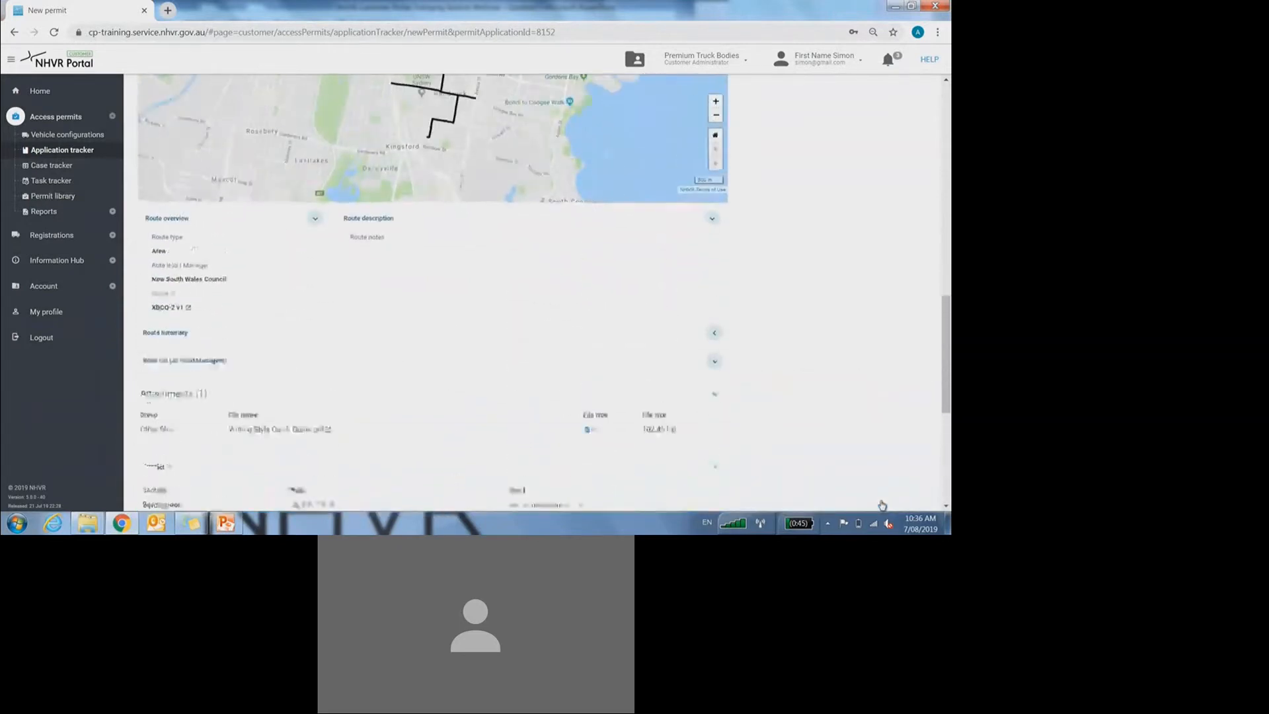
scroll(489, 191, "up", 4)
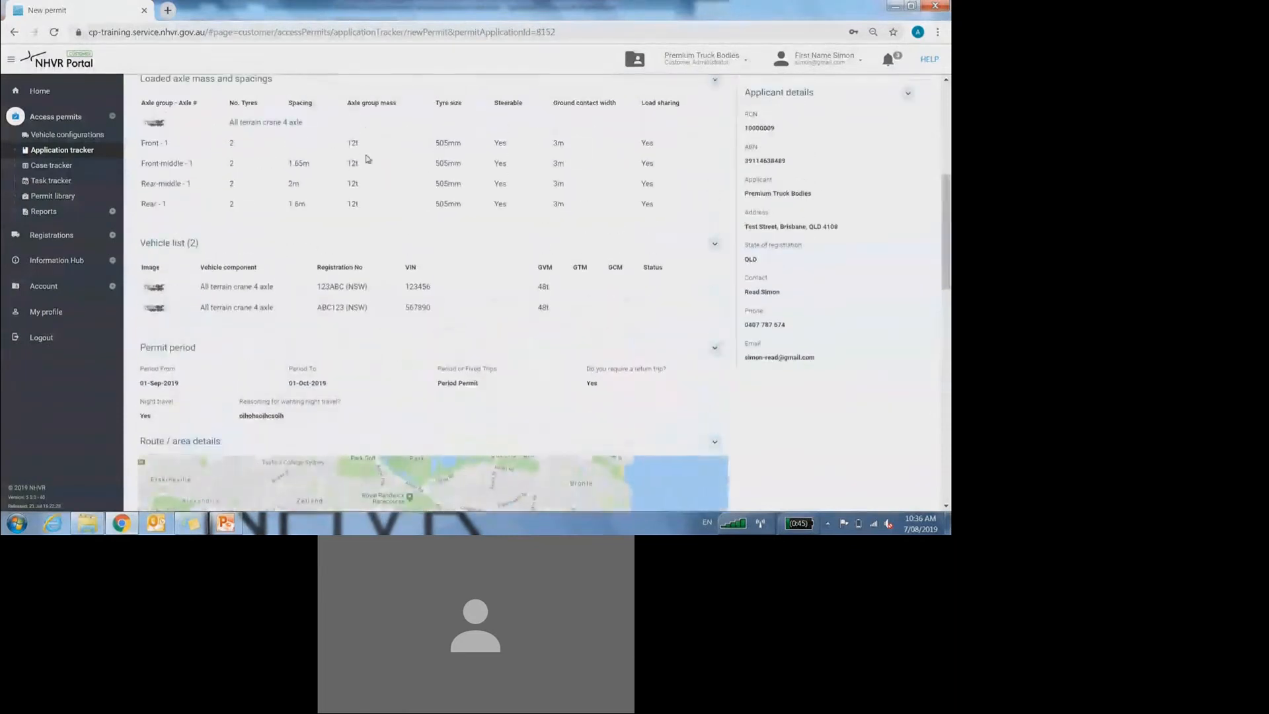
scroll(498, 262, "up", 5)
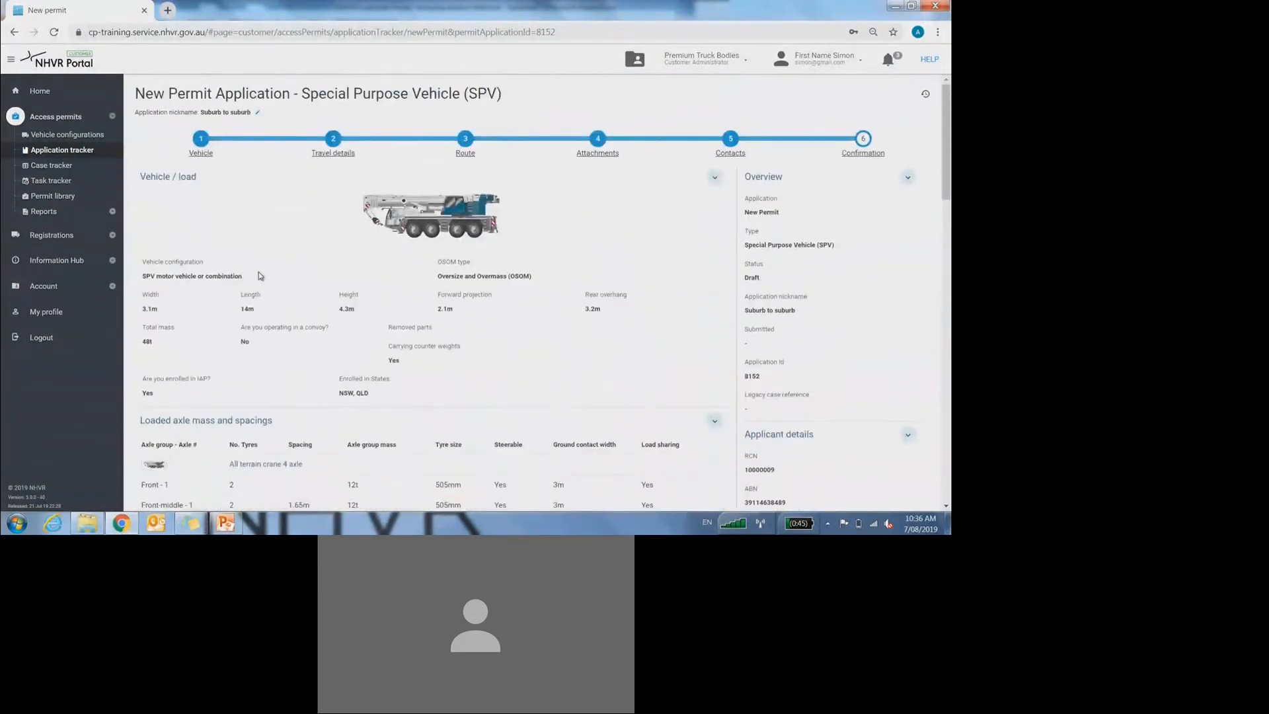
left_click(199, 153)
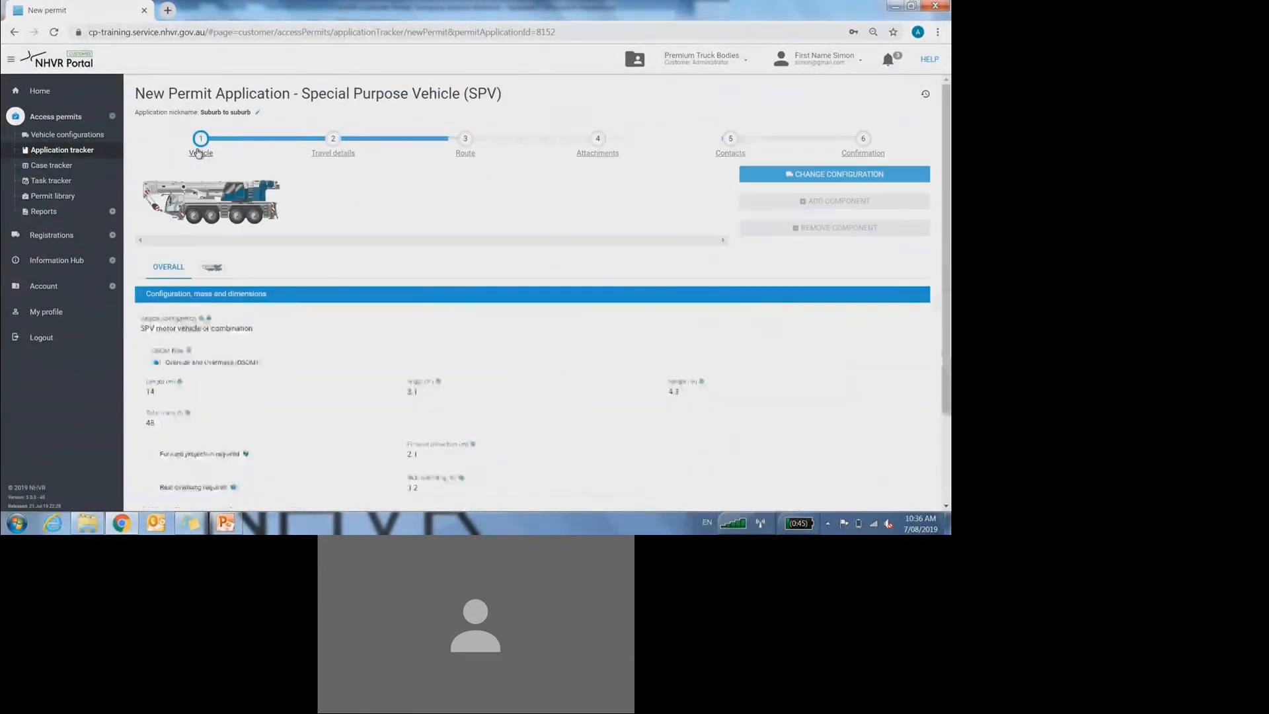
Step: Change Axle group 1 tyre size from 505 to 495 mm, save, and return to Confirmation
scroll(205, 198, "down", 1)
left_click(212, 204)
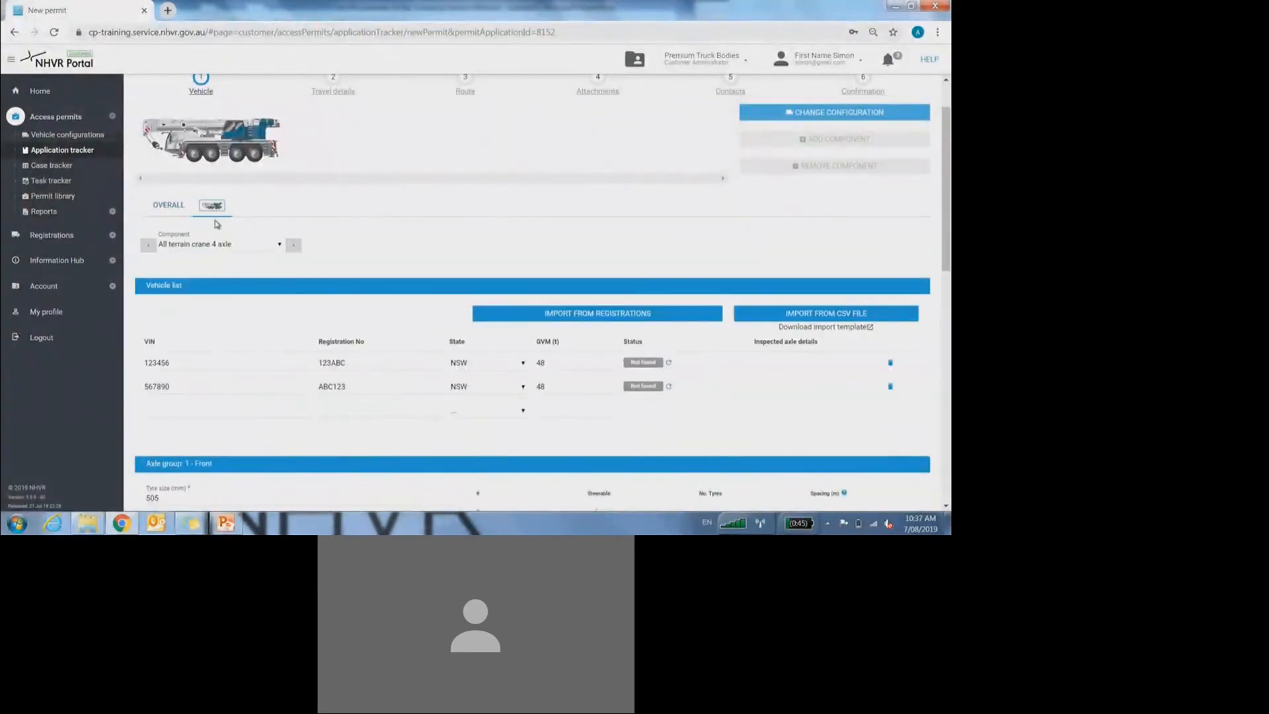
scroll(211, 218, "down", 6)
double_click(137, 132)
type("495")
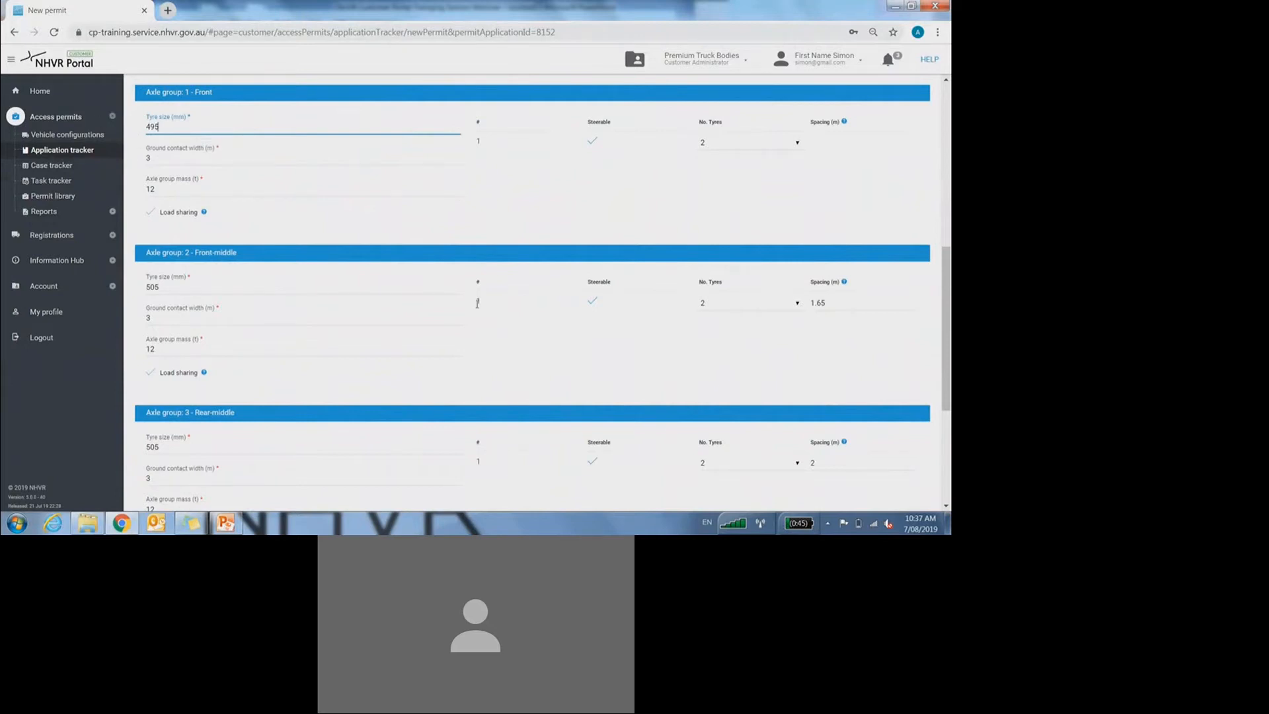
scroll(431, 278, "down", 4)
left_click(820, 497)
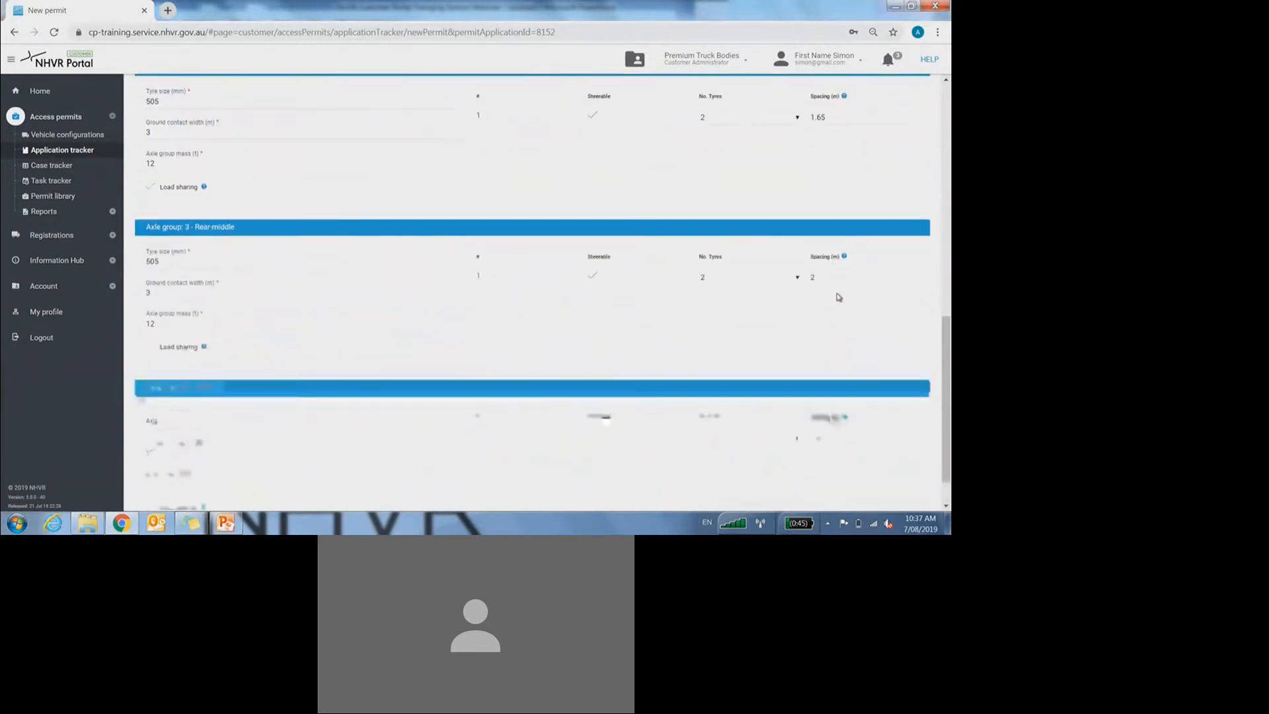
left_click(872, 152)
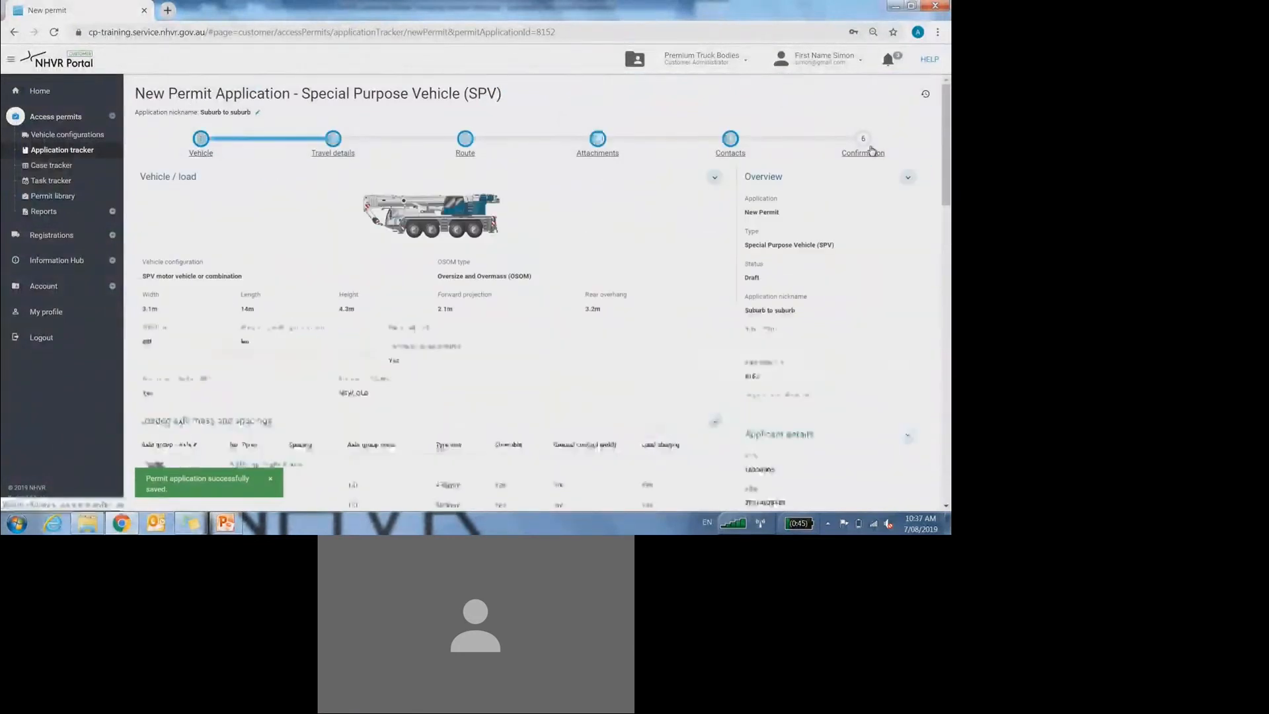
Step: Step through Travel details, Attachments, Route and Vehicle, then review the Confirmation summary
left_click(332, 139)
left_click(581, 150)
left_click(467, 149)
left_click(205, 140)
left_click(861, 149)
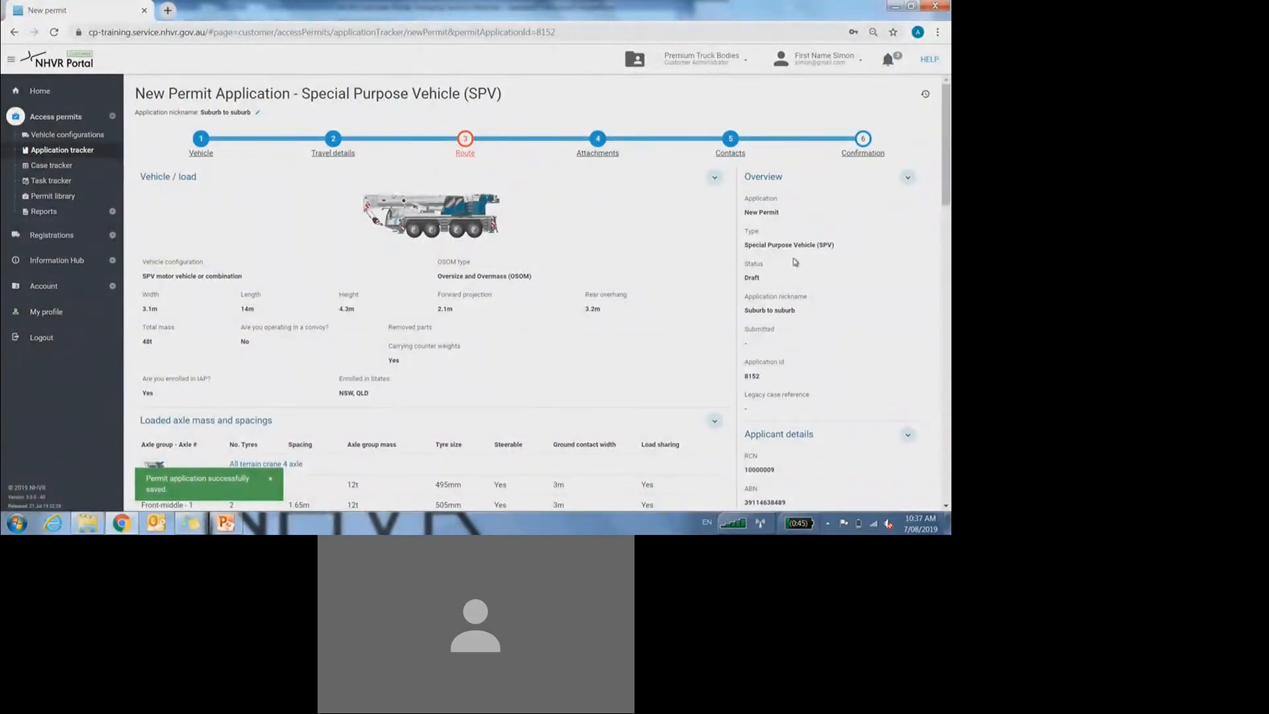
scroll(796, 264, "down", 15)
scroll(694, 241, "up", 15)
scroll(868, 303, "down", 2)
scroll(869, 304, "down", 10)
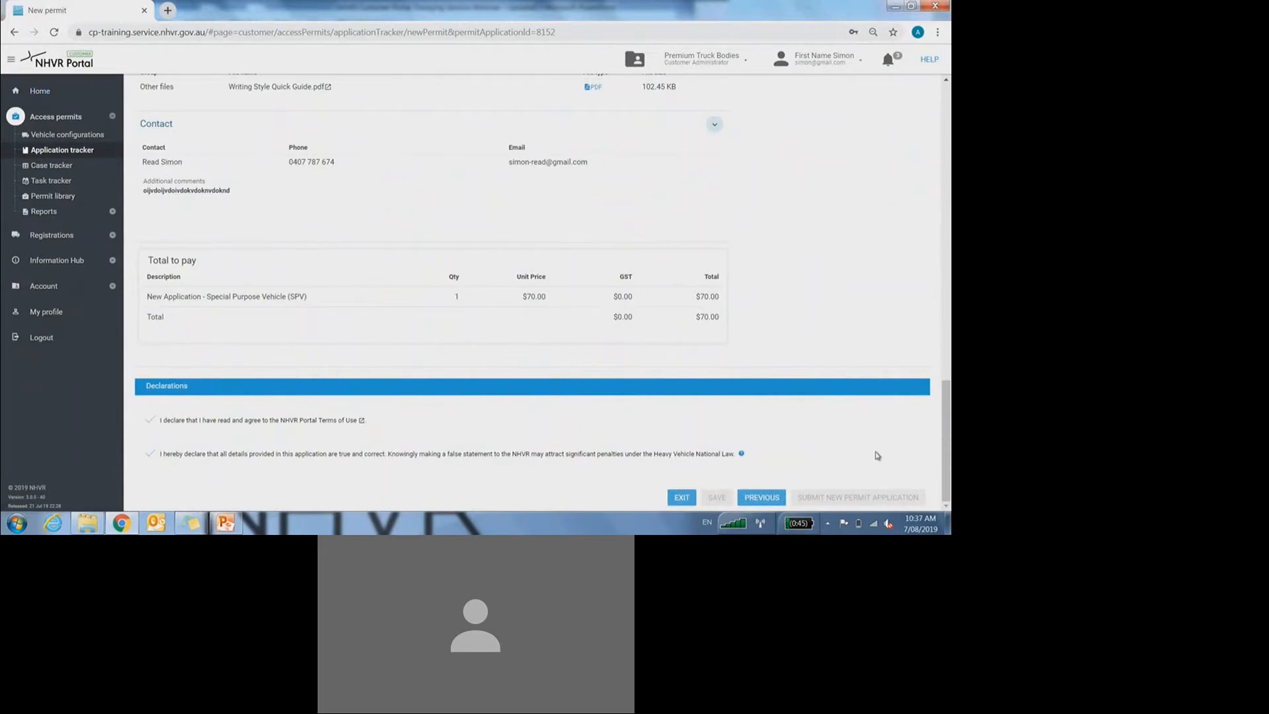
scroll(897, 437, "up", 15)
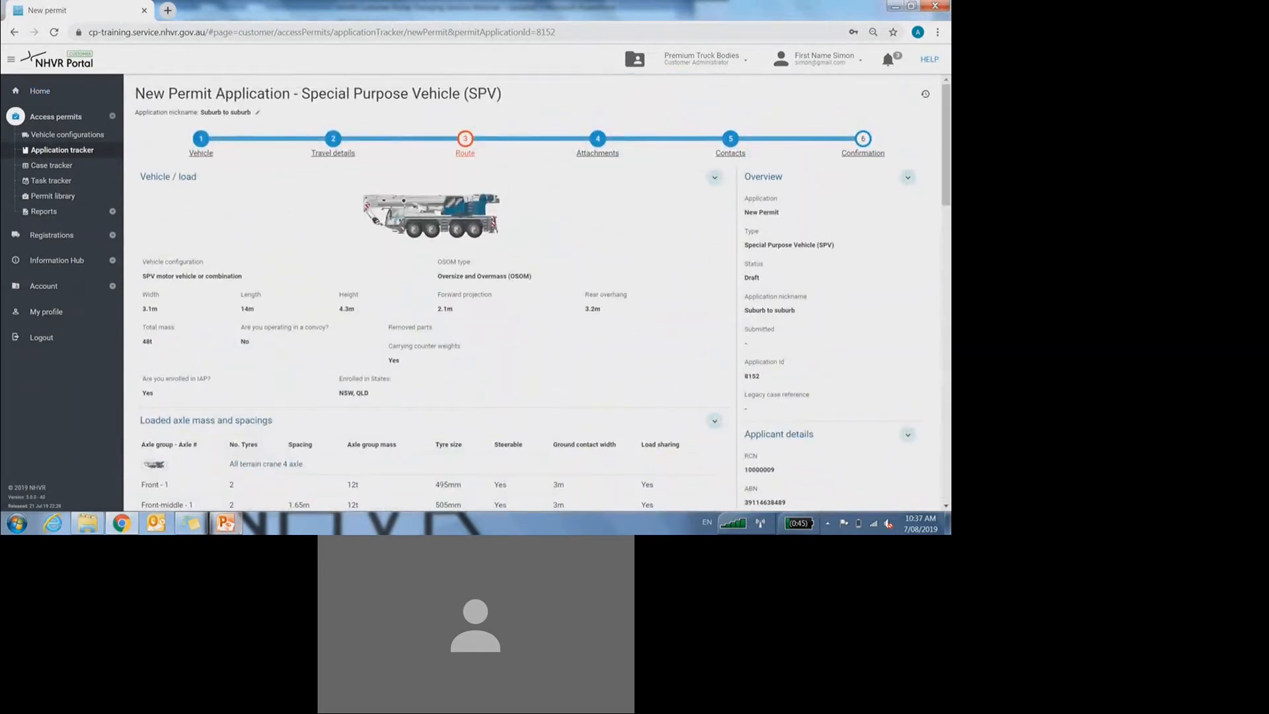
Step: Run the PowerPoint slide show to the 'Step 6 – Confirmation, Demonstration' slide, then exit it
left_click(226, 523)
left_click(832, 505)
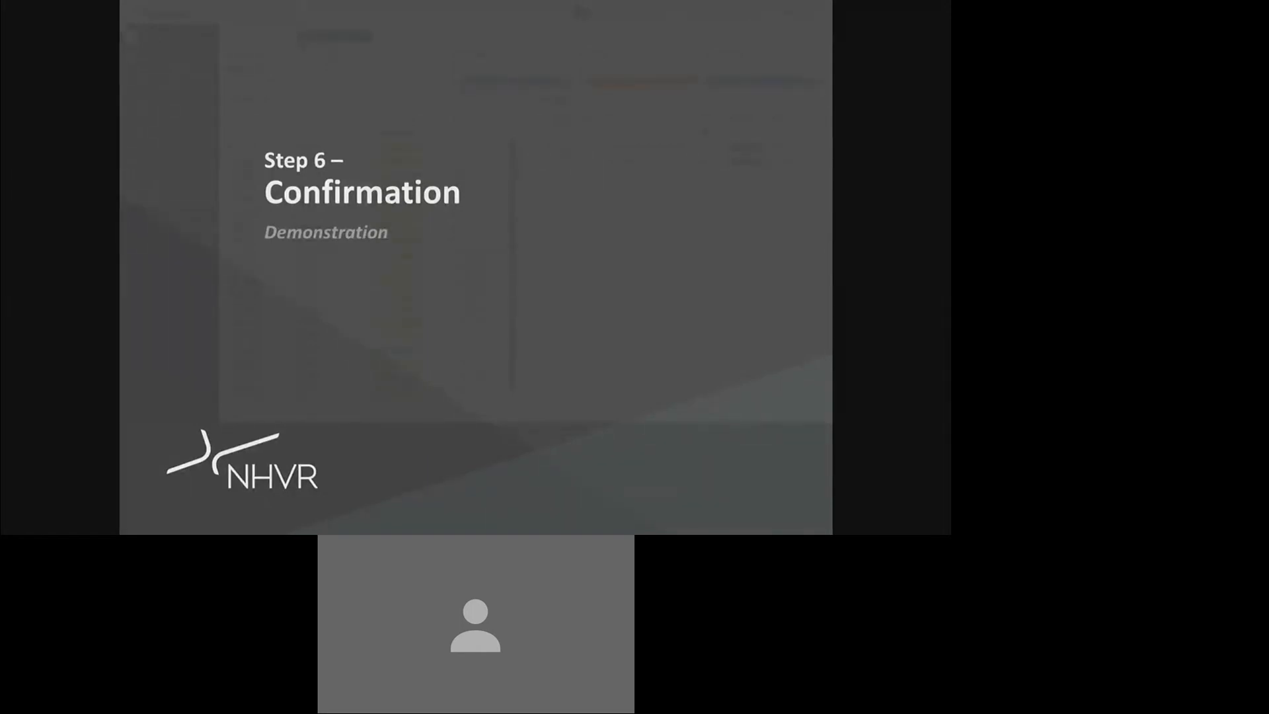
key("Escape")
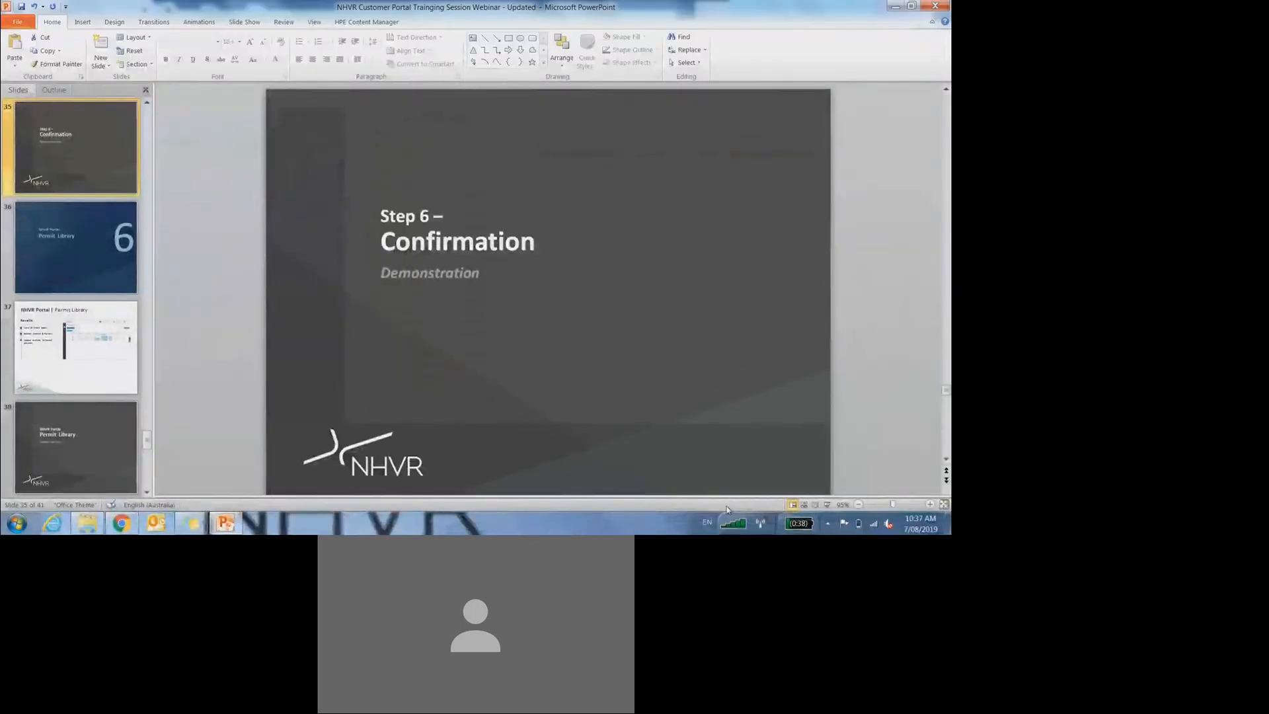
Step: Return to the permit application in Chrome at its Route step
left_click(125, 524)
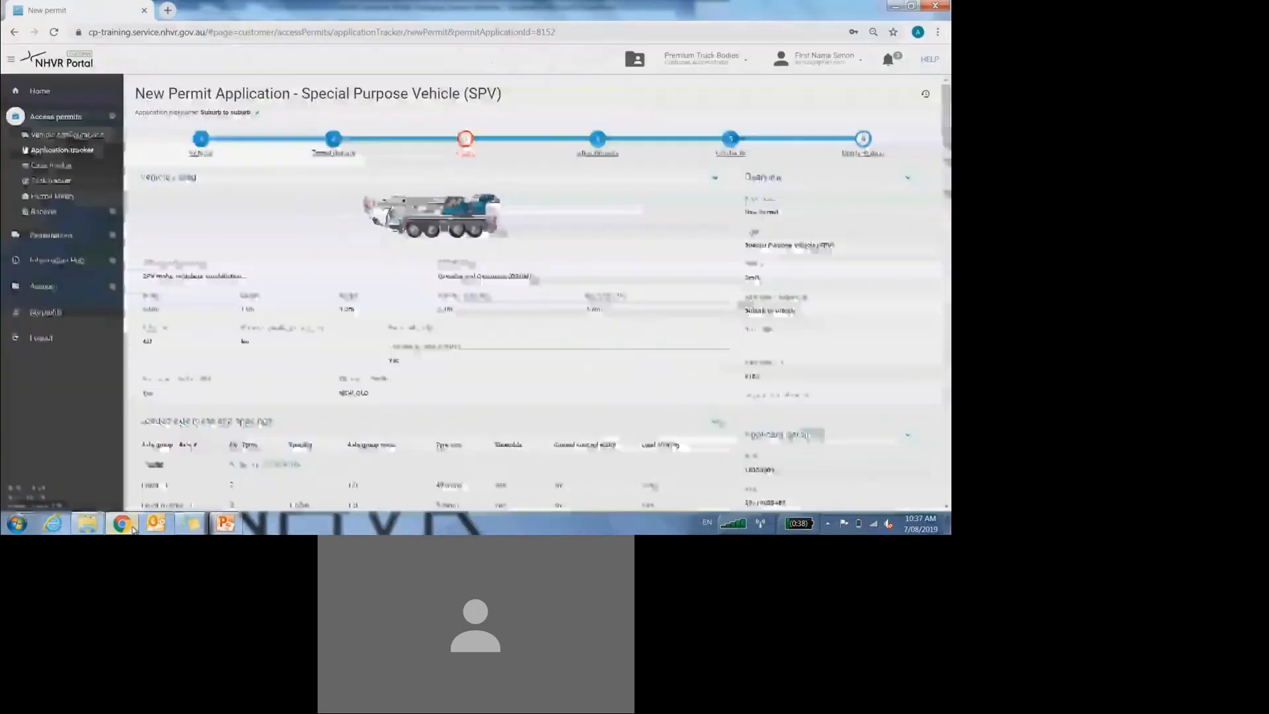
left_click(466, 147)
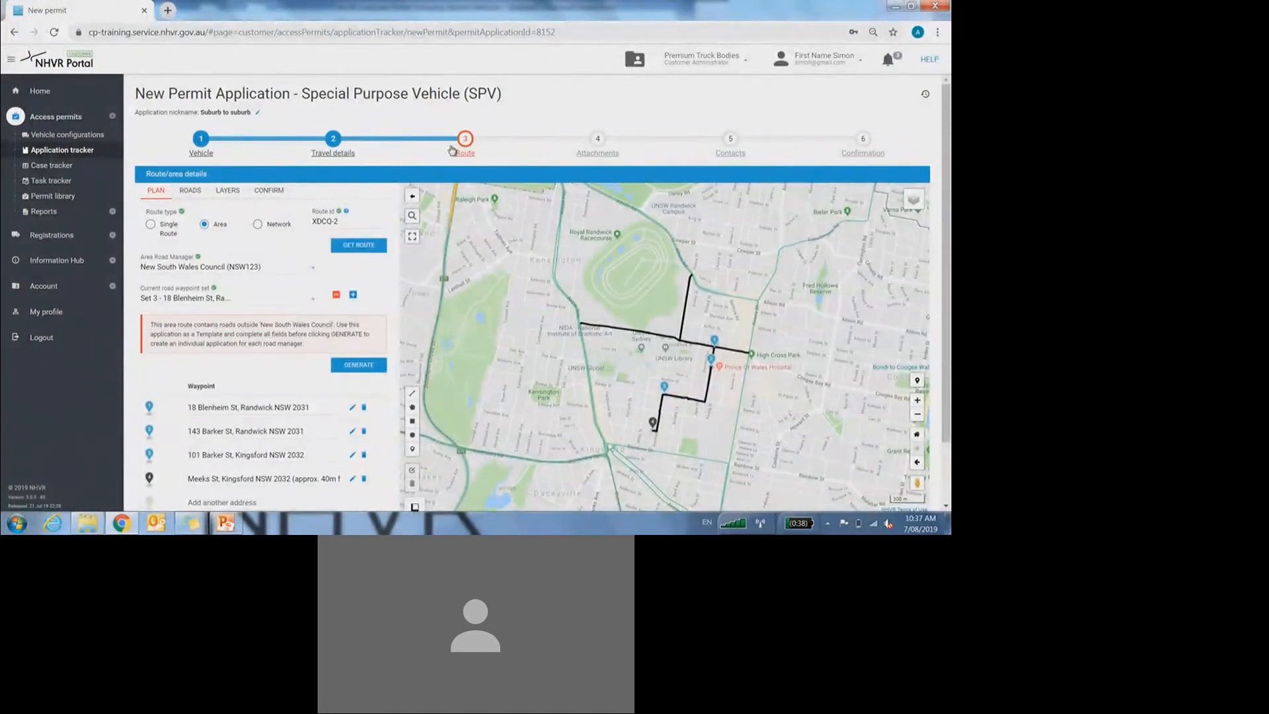
scroll(946, 297, "down", 2)
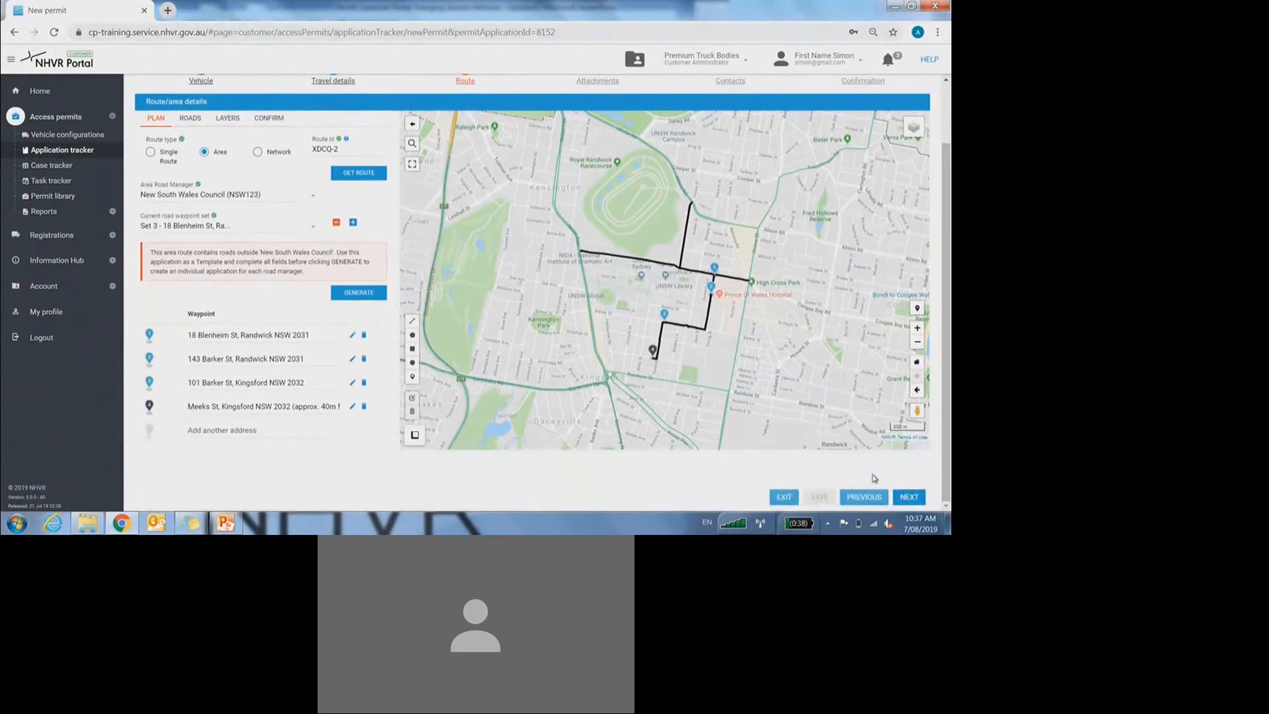
scroll(476, 244, "up", 2)
Step: Copy the route ID XDCQ-2 and open the GET ROUTE window
left_click_drag(349, 221, 302, 226)
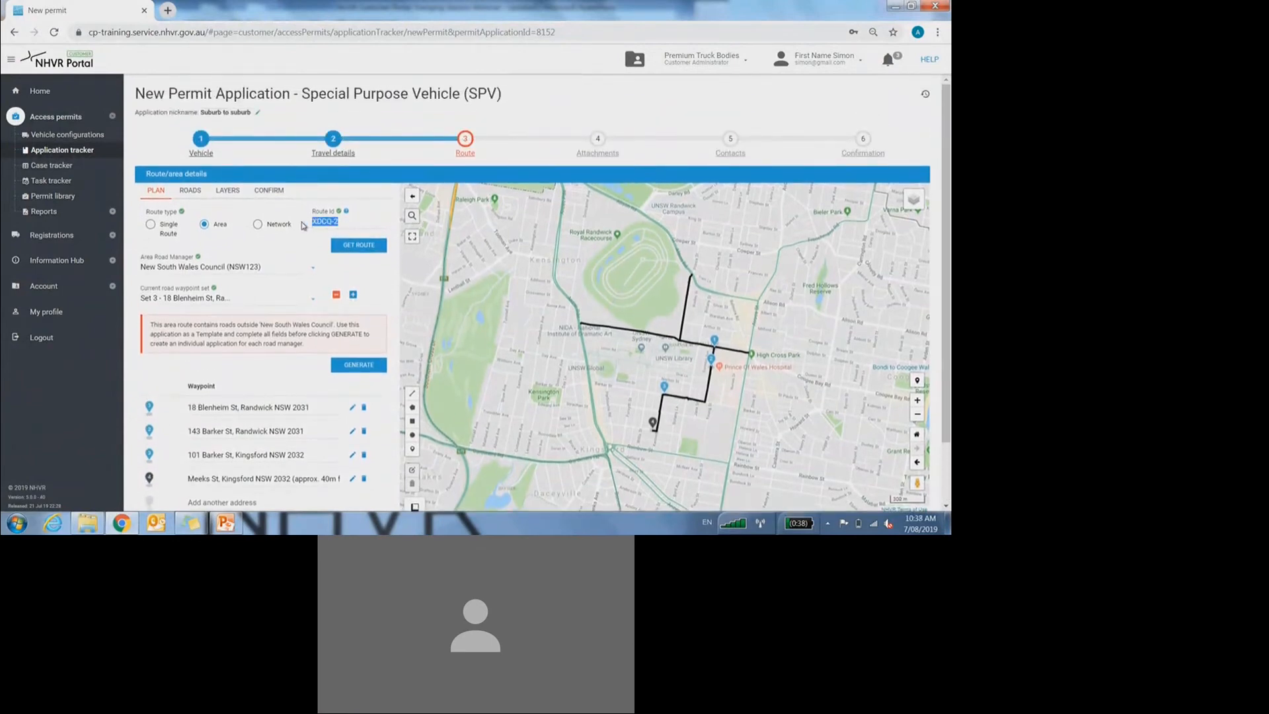
right_click(330, 222)
left_click(341, 234)
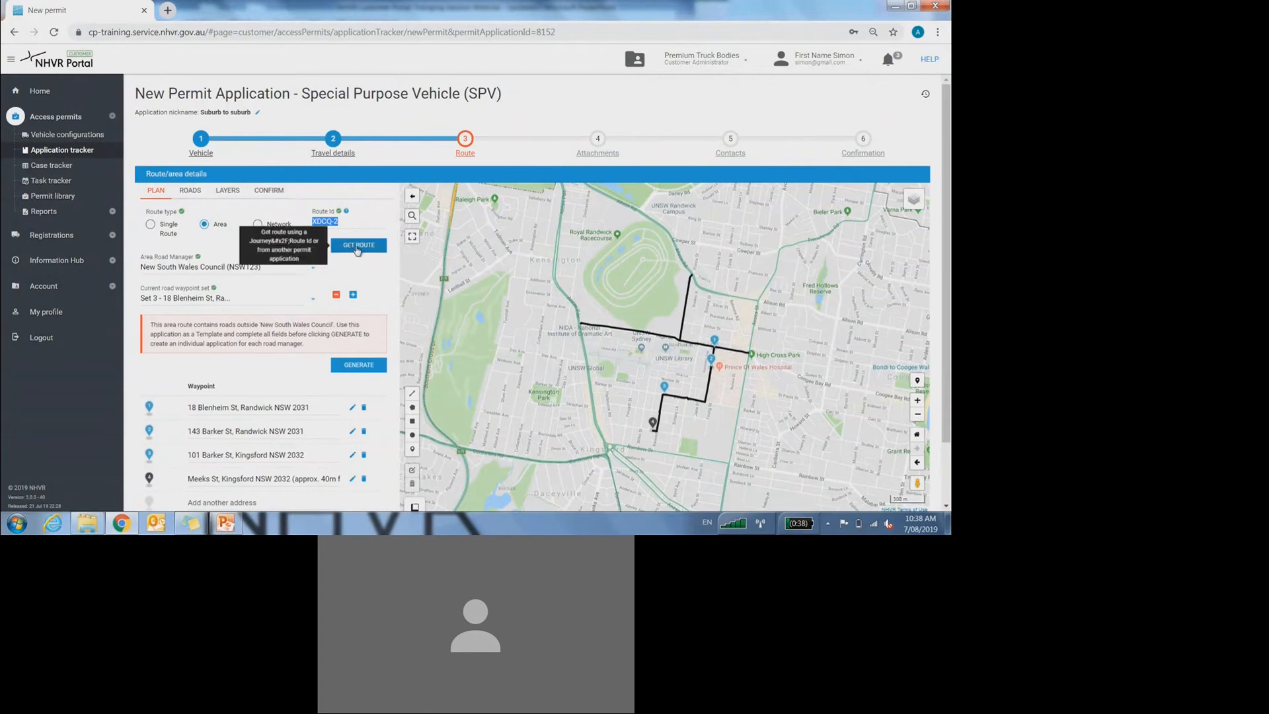
left_click(356, 248)
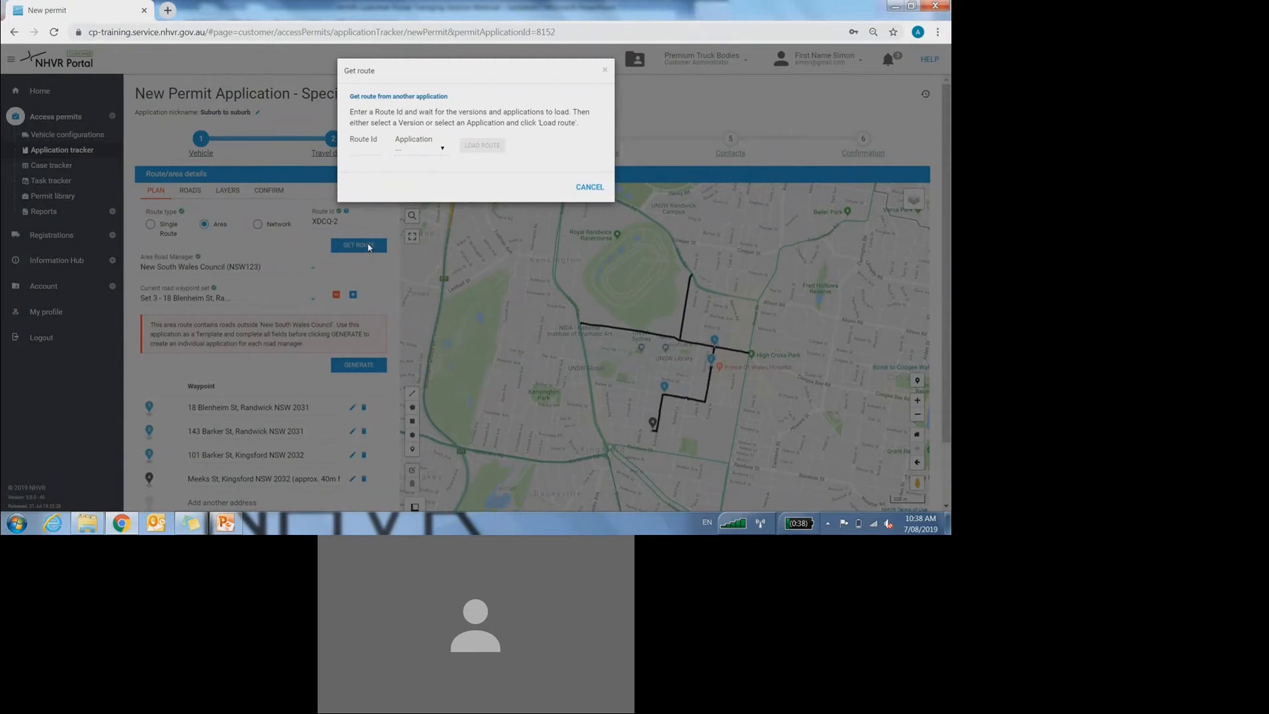
left_click(583, 187)
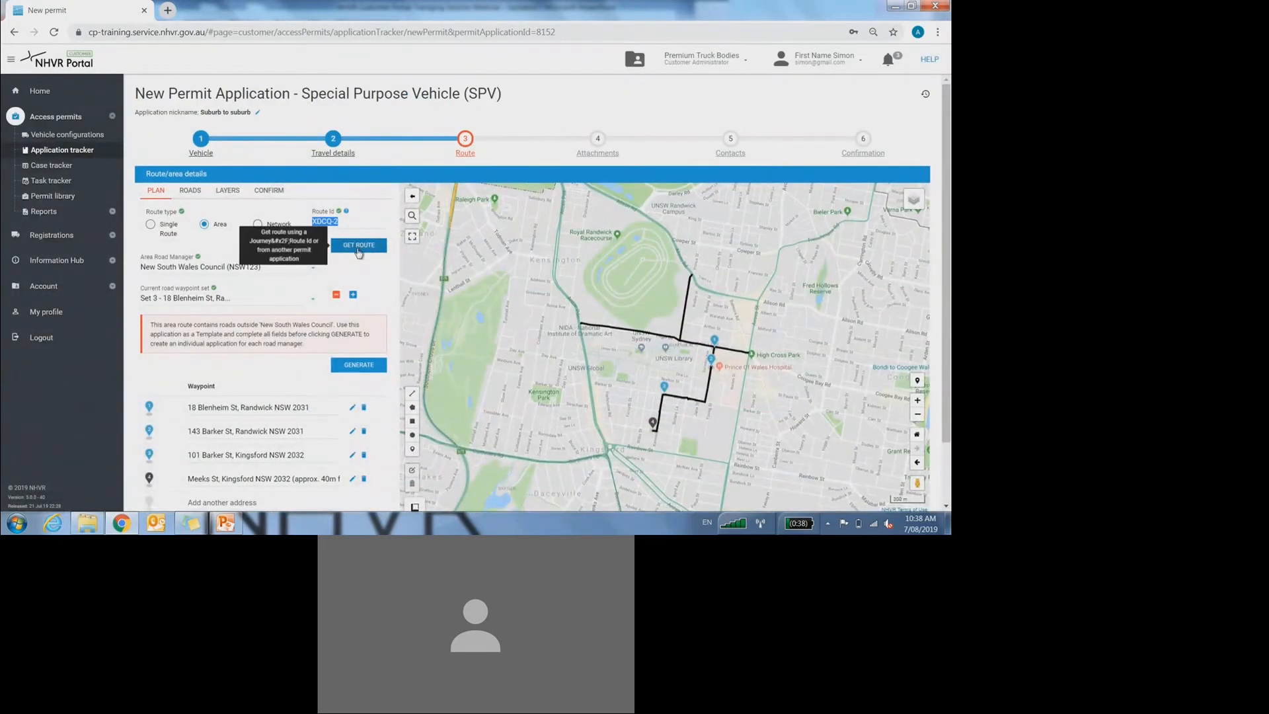
left_click(358, 250)
right_click(357, 146)
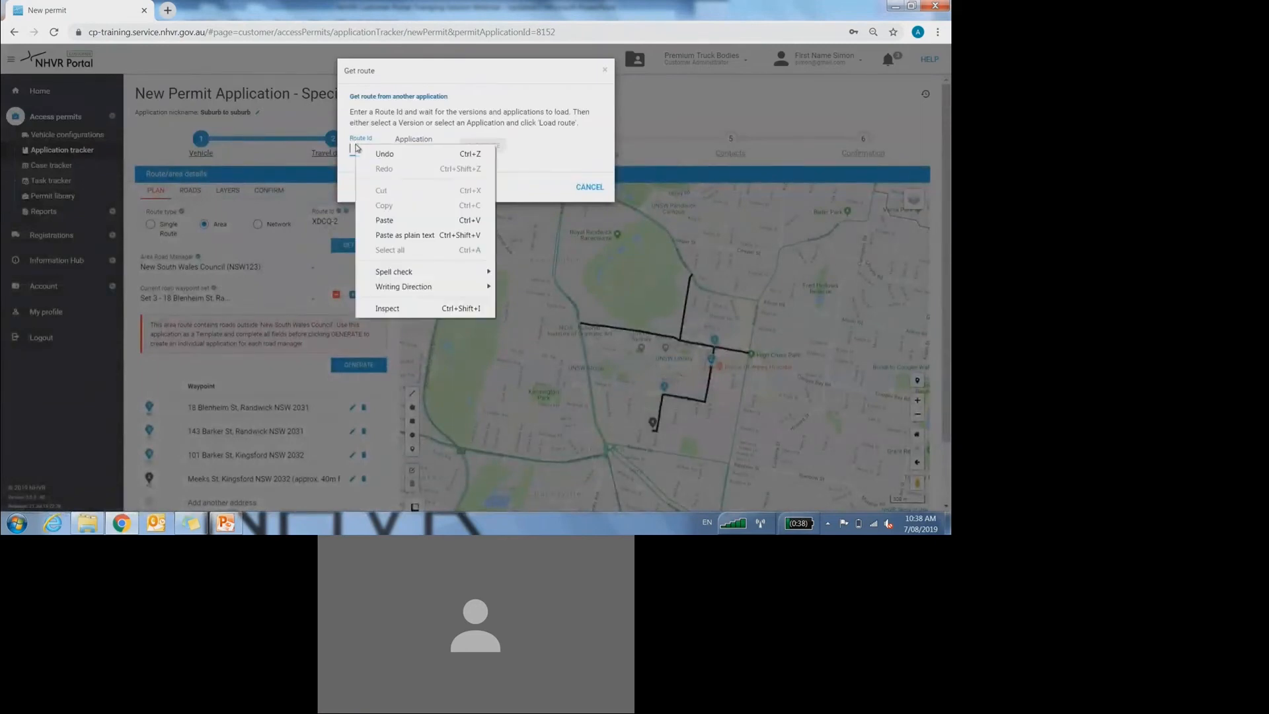
left_click(384, 220)
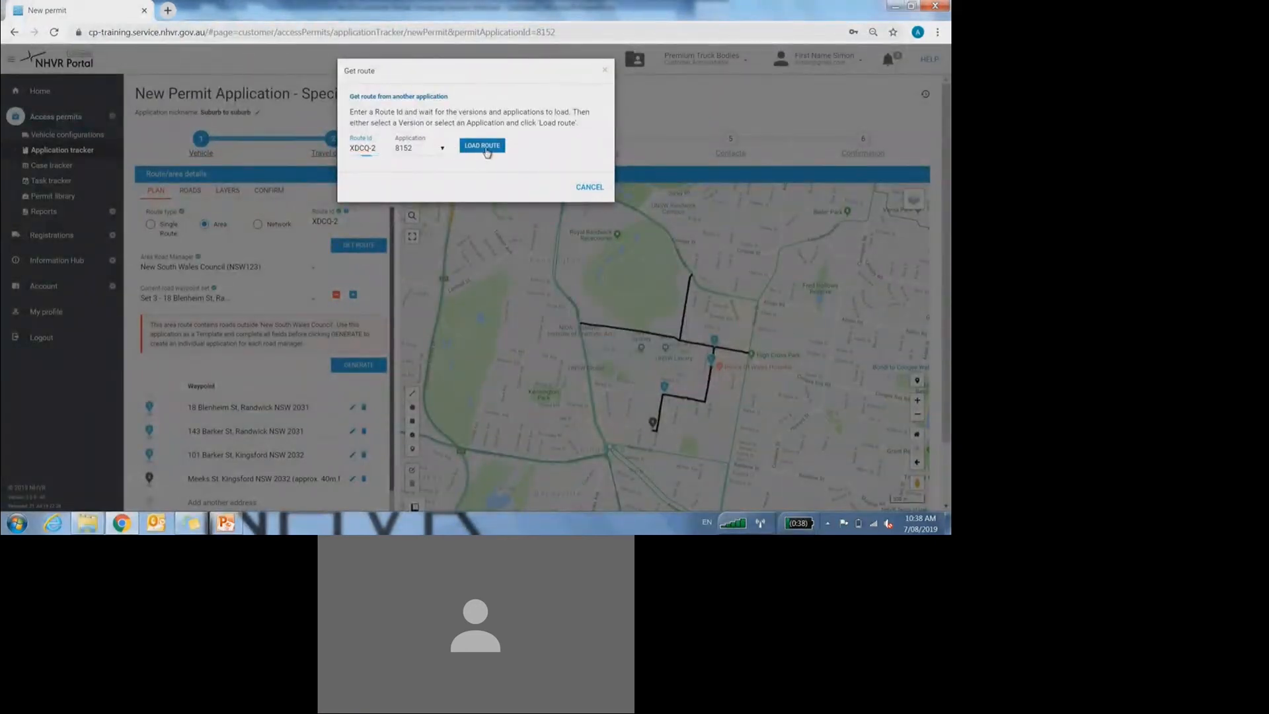
left_click(484, 146)
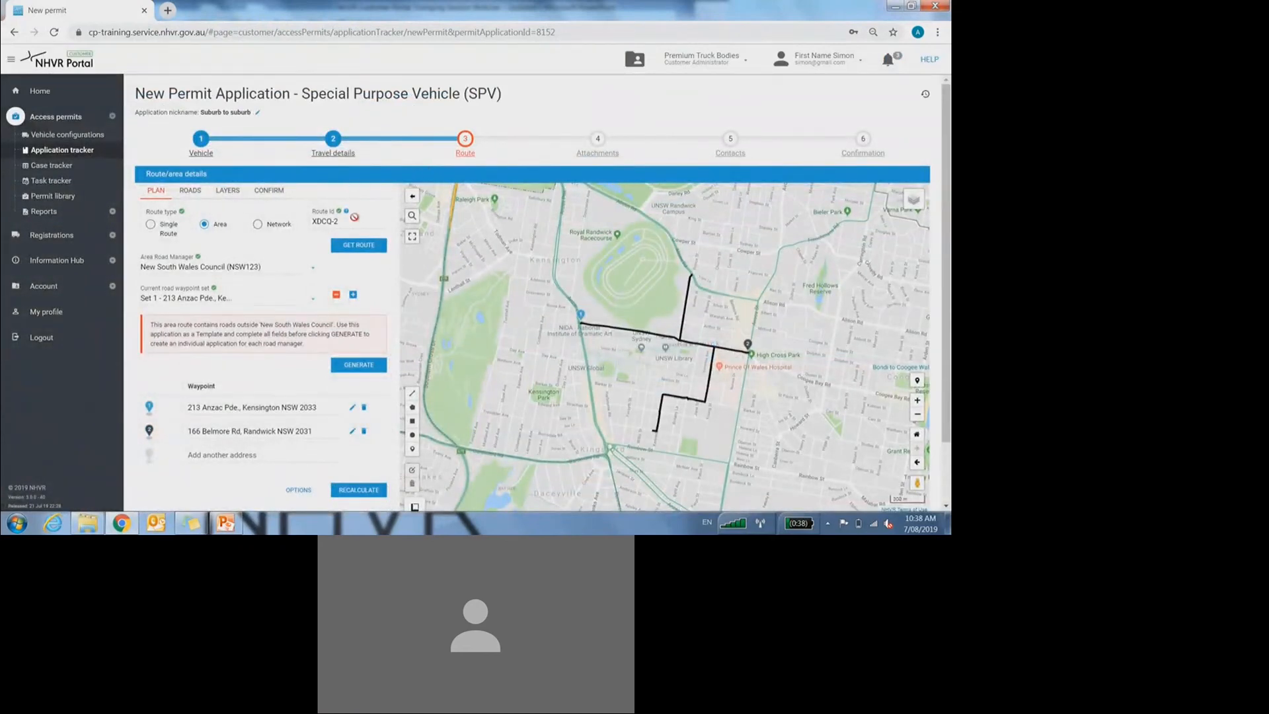
left_click_drag(344, 222, 308, 221)
key("ctrl+c")
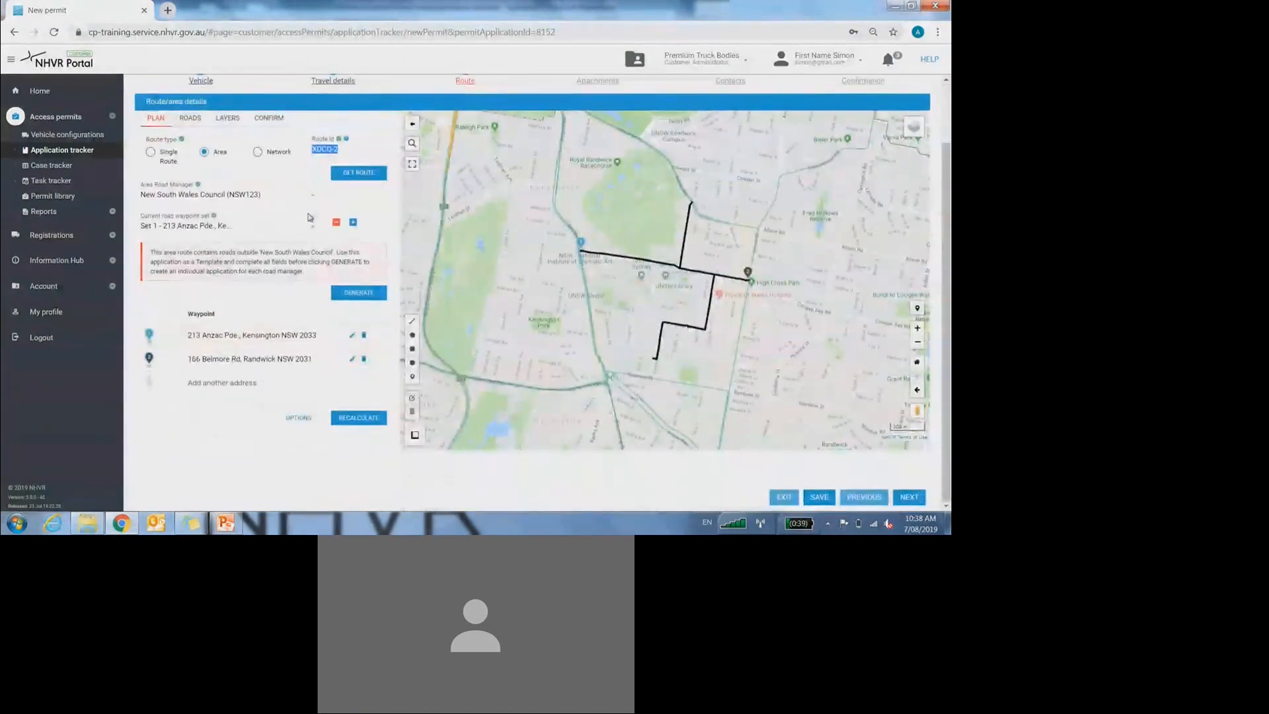
scroll(309, 214, "down", 1)
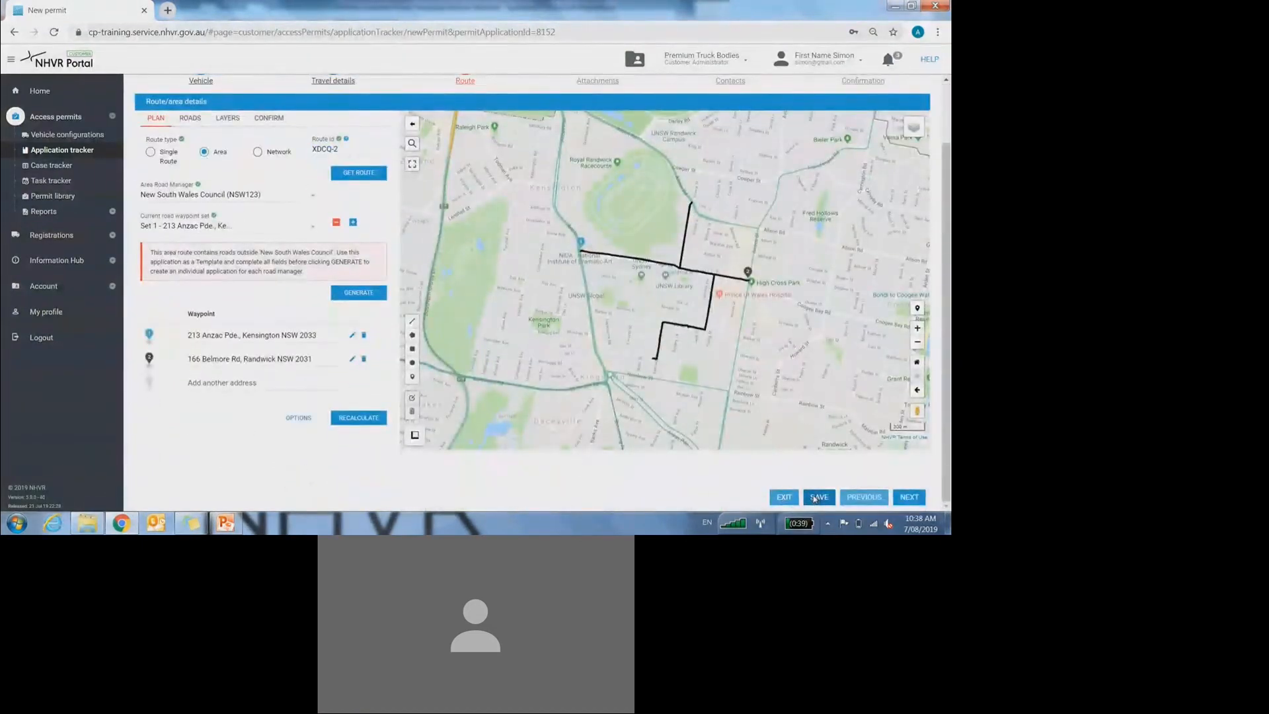
Step: Save the application when exiting and go to the Case tracker list
left_click(76, 164)
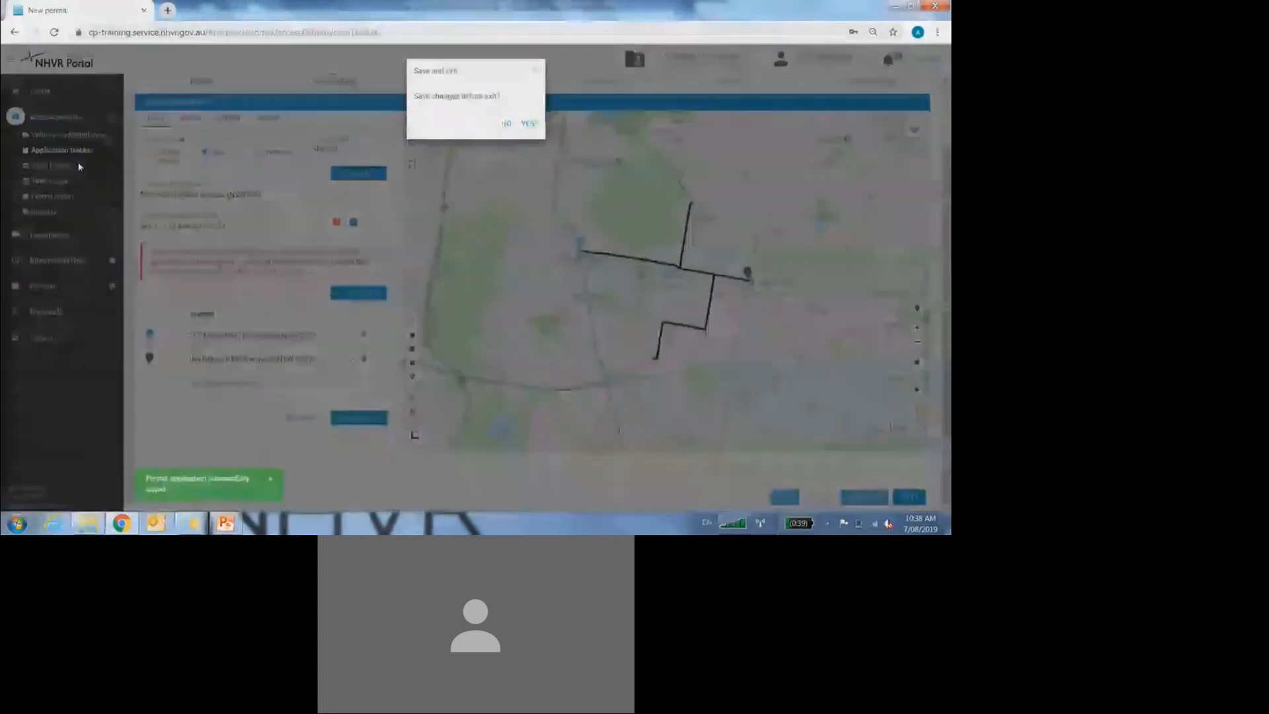
left_click(527, 124)
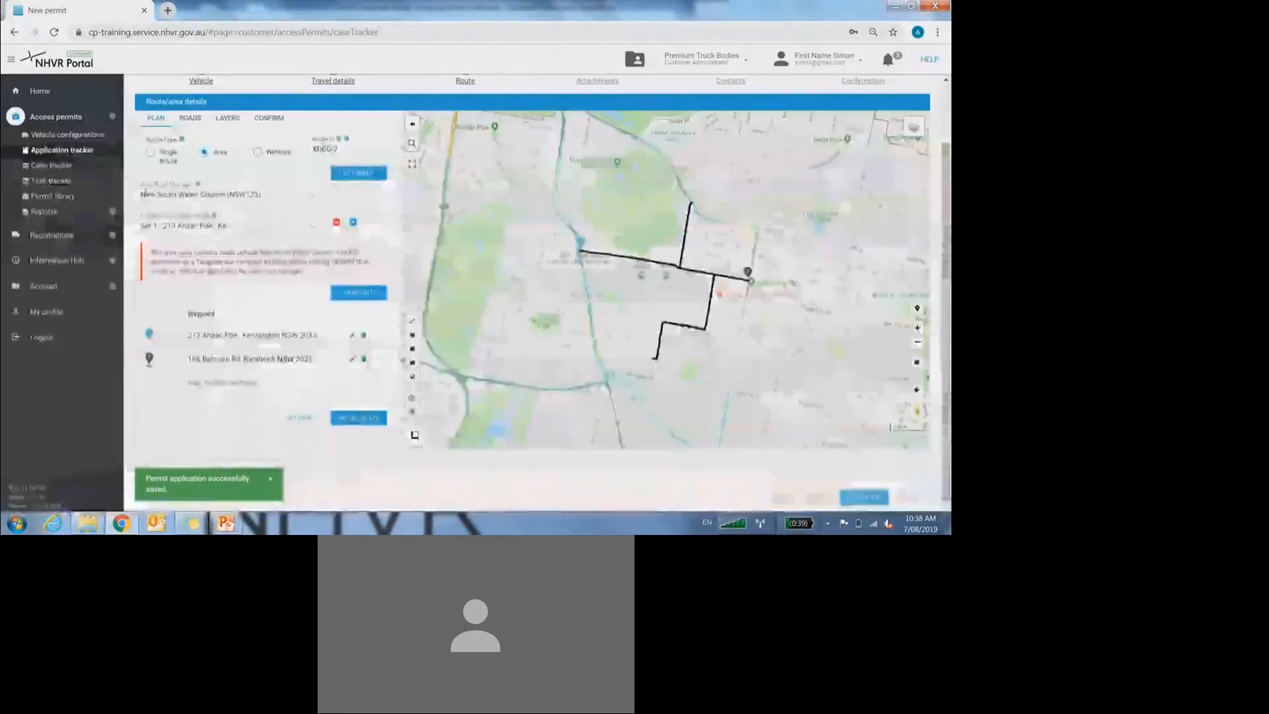
left_click(64, 170)
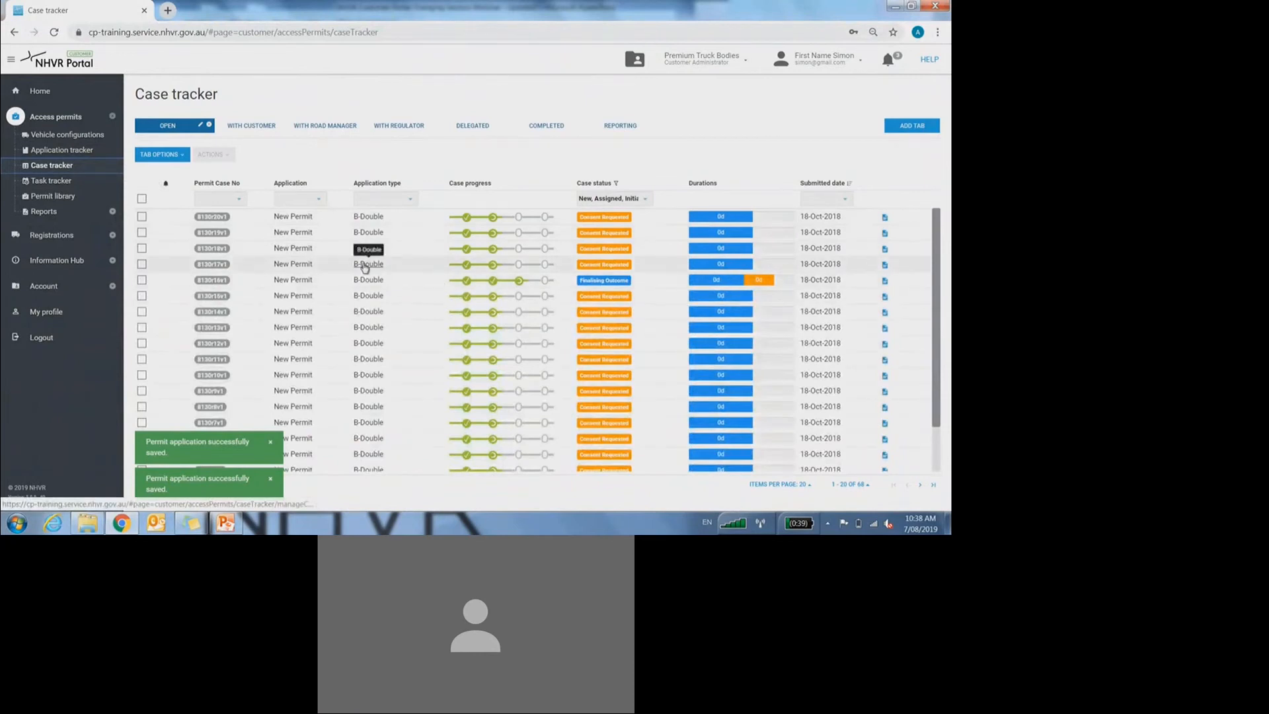
Step: Open a submitted B-Double case, select its route ID TCZN-5 v39, then return to Application tracker
left_click(364, 266)
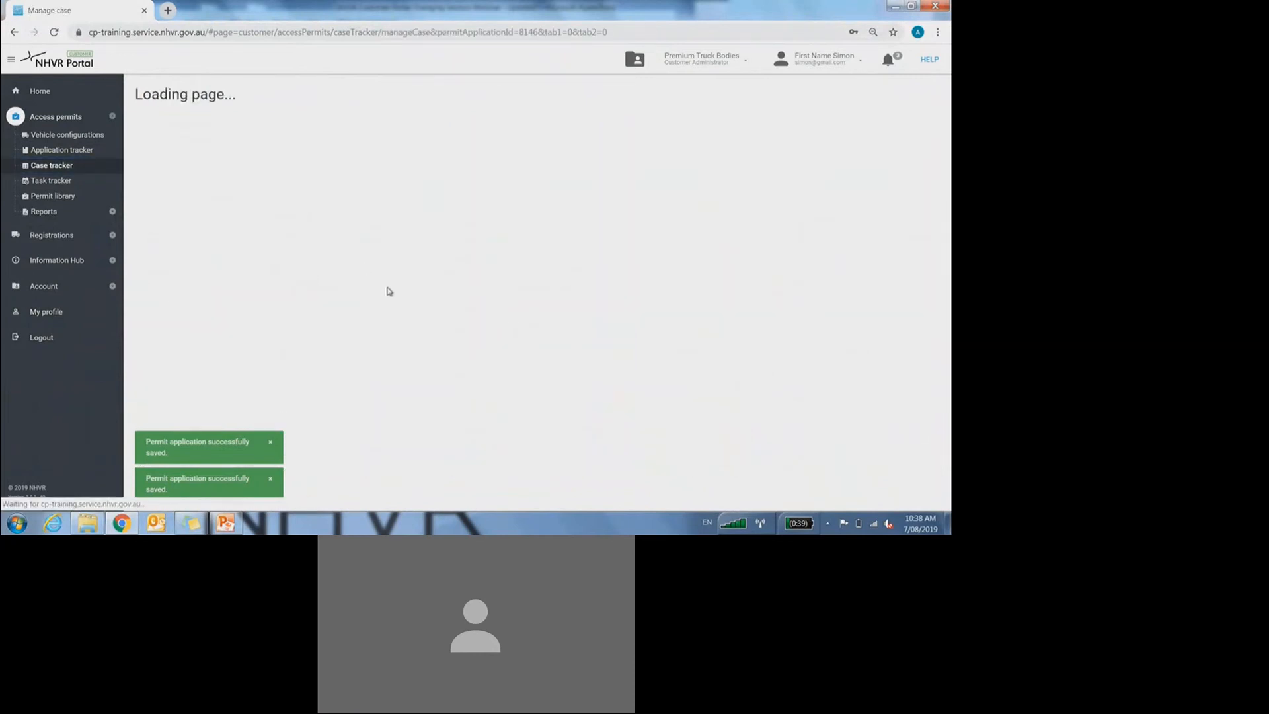
scroll(286, 163, "down", 2)
scroll(285, 163, "up", 2)
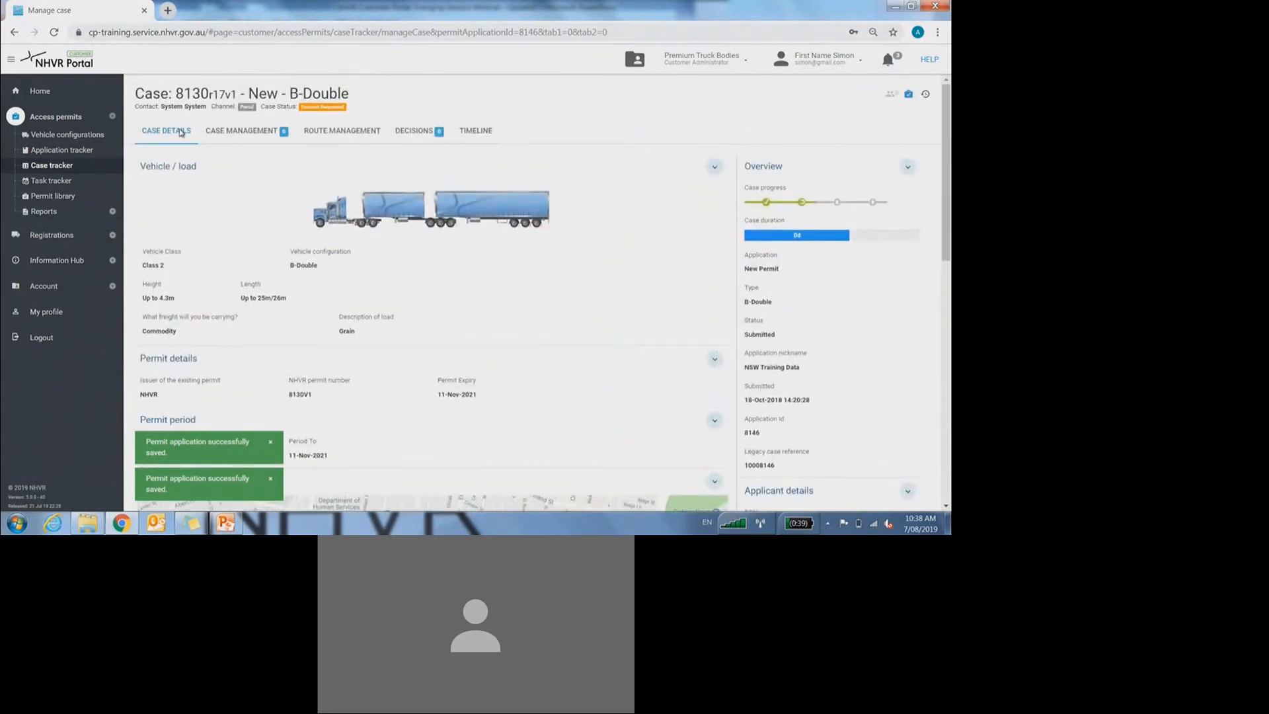
scroll(195, 151, "down", 10)
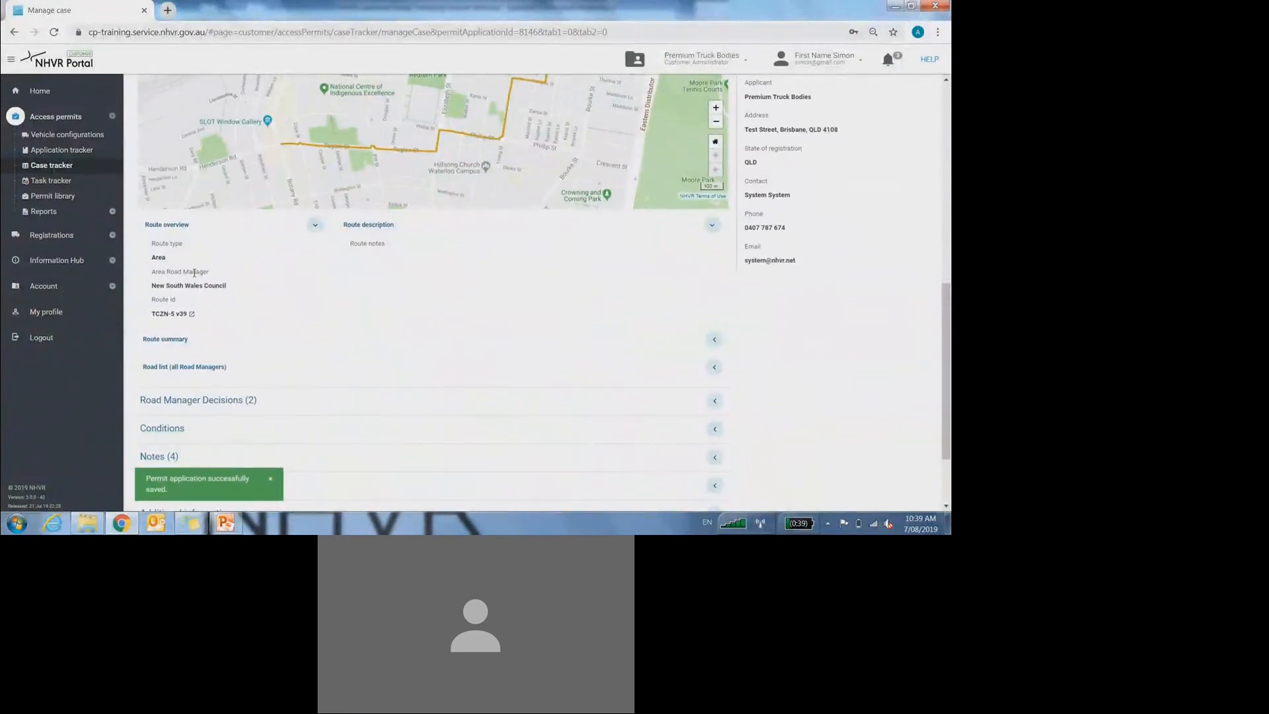
double_click(154, 315)
left_click_drag(164, 315, 215, 319)
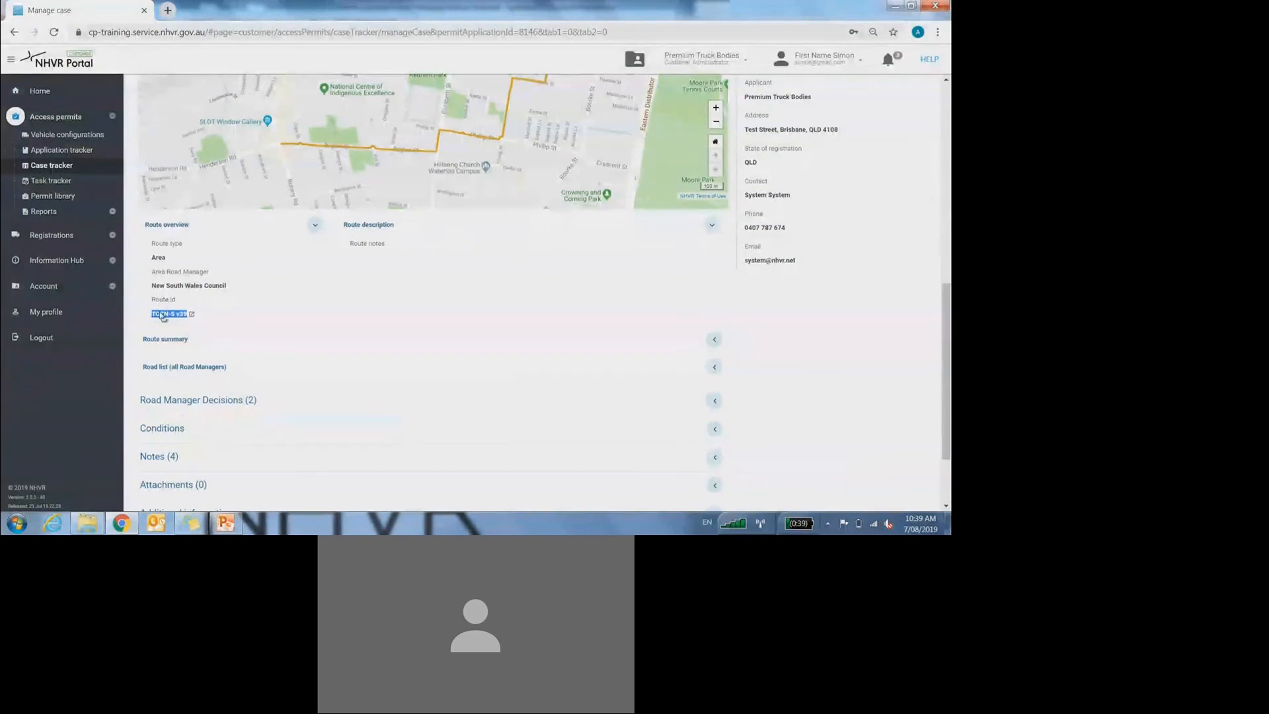
scroll(176, 316, "up", 10)
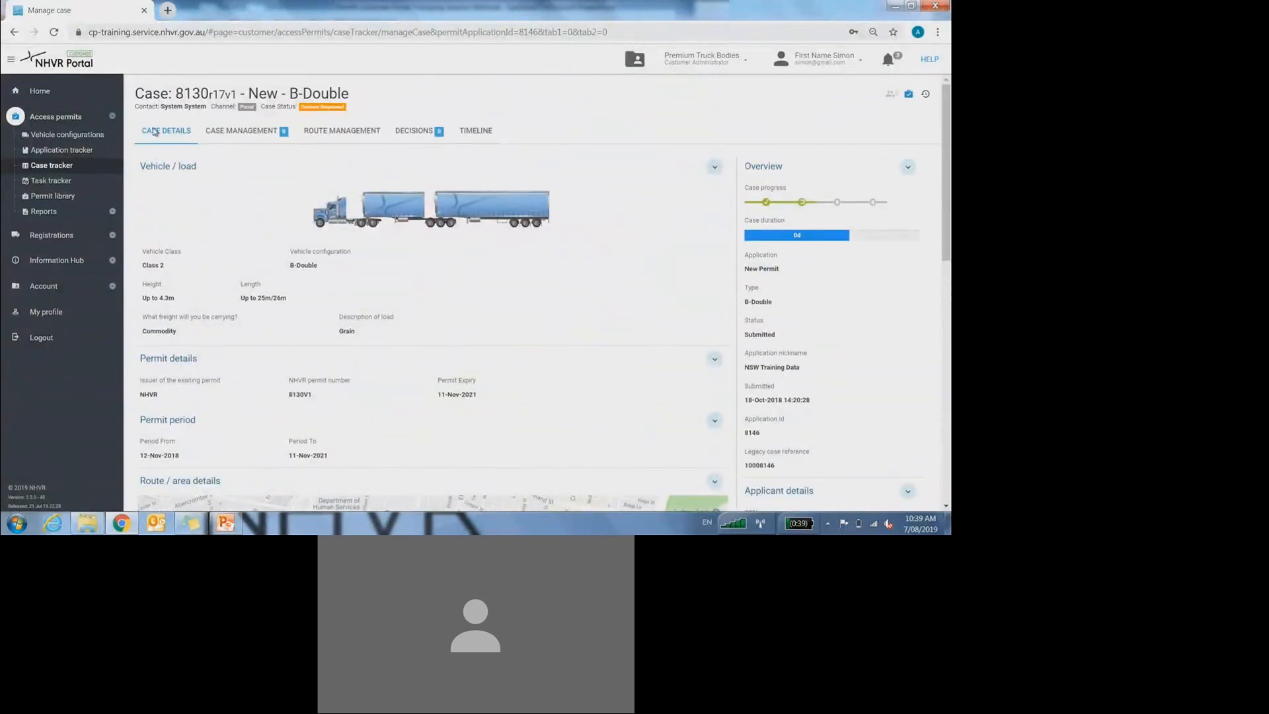
scroll(162, 153, "down", 10)
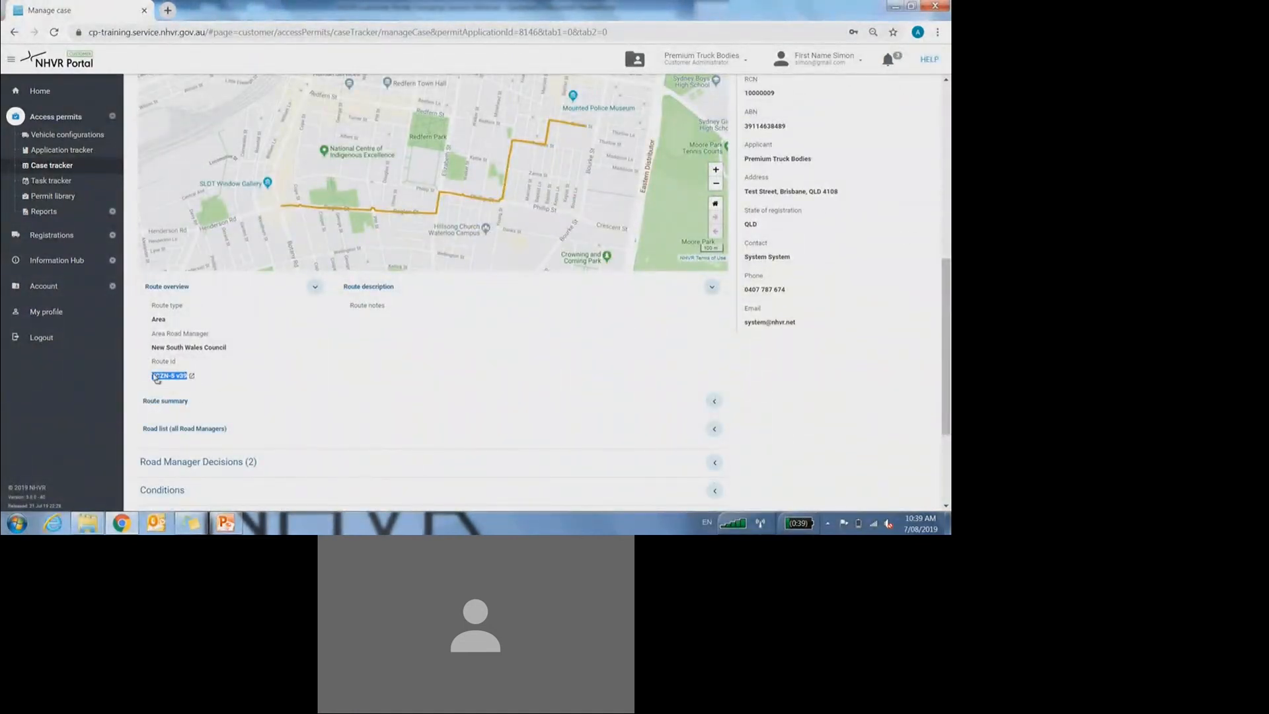
left_click(53, 152)
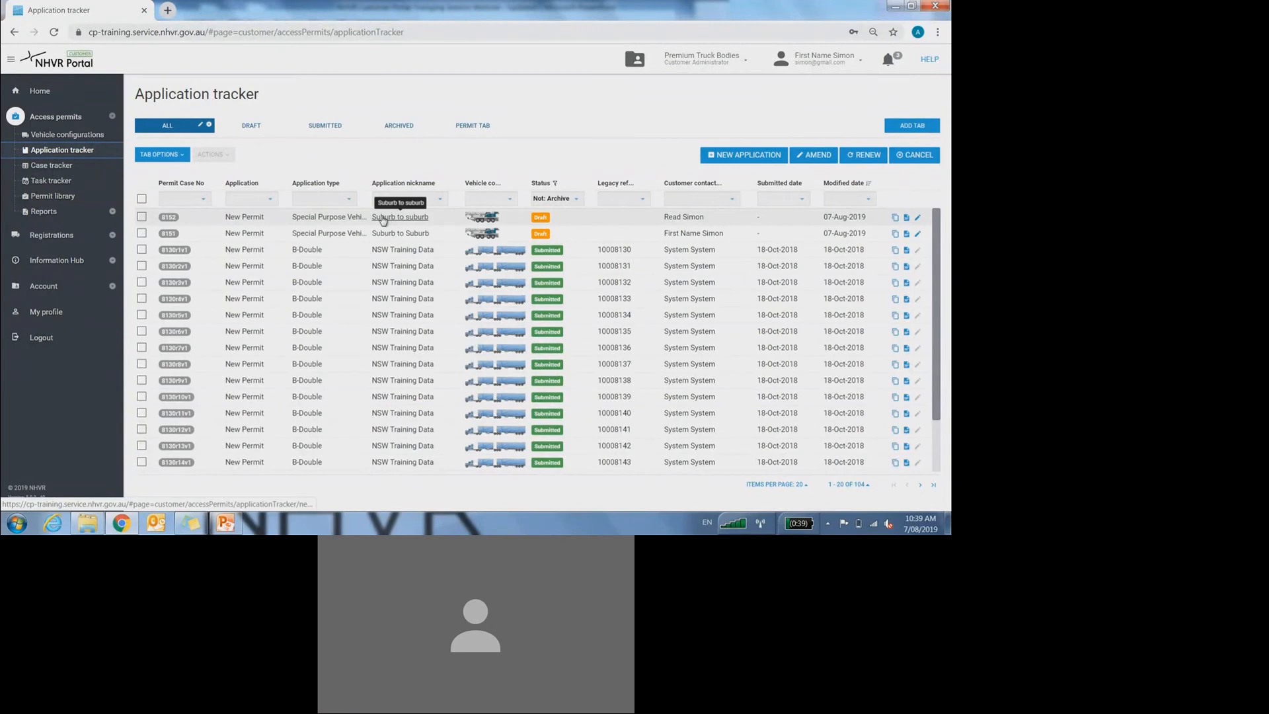
Step: Open the Suburb to suburb SPV draft and switch its route type to Single Route
left_click(383, 219)
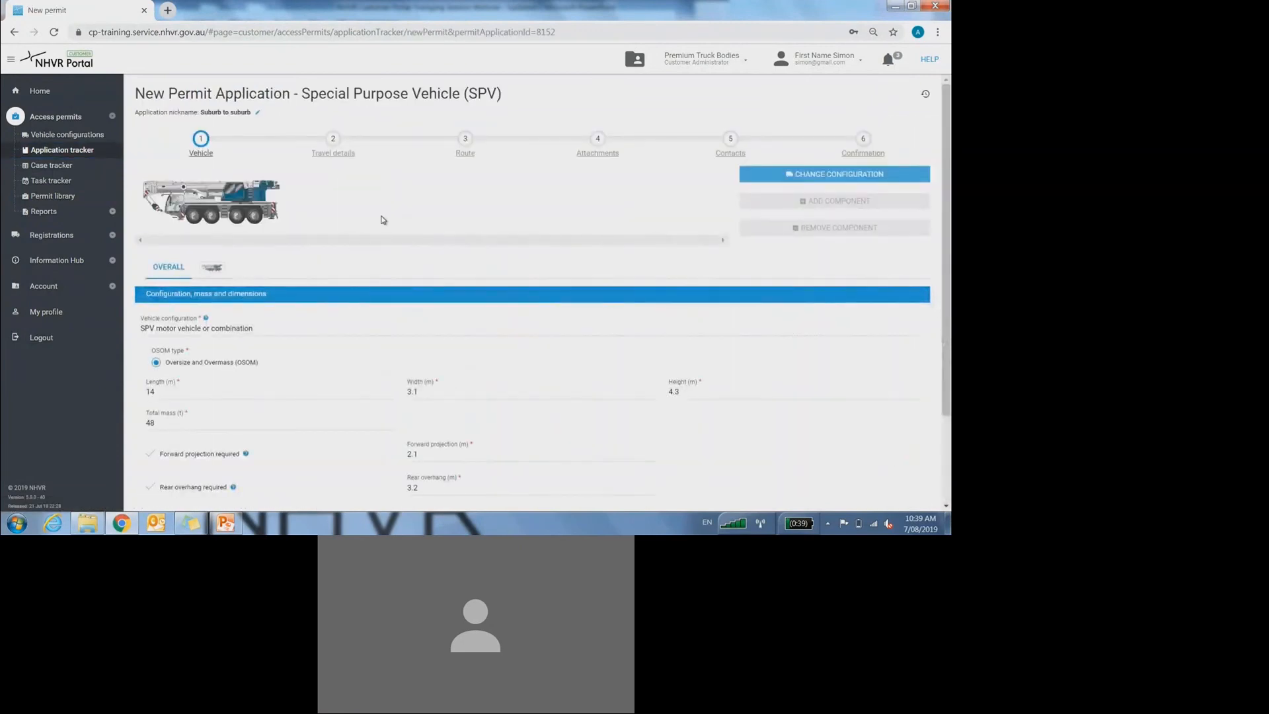
left_click(467, 146)
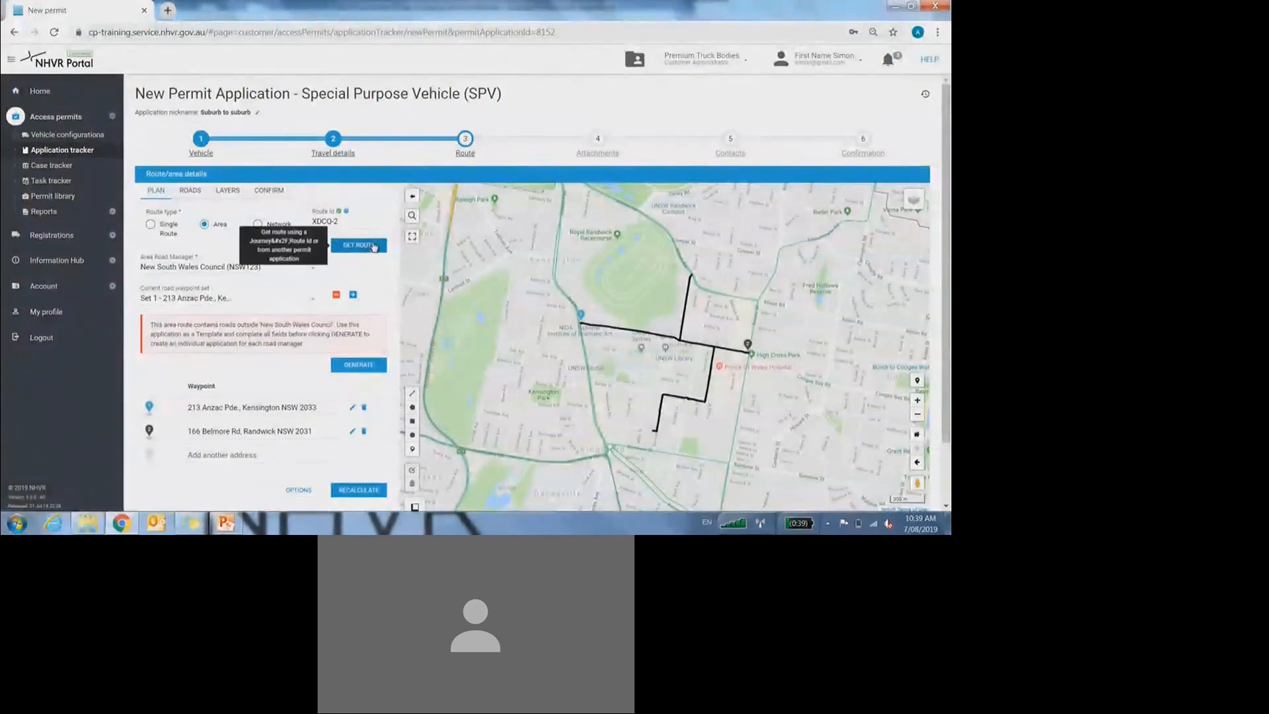
left_click(166, 229)
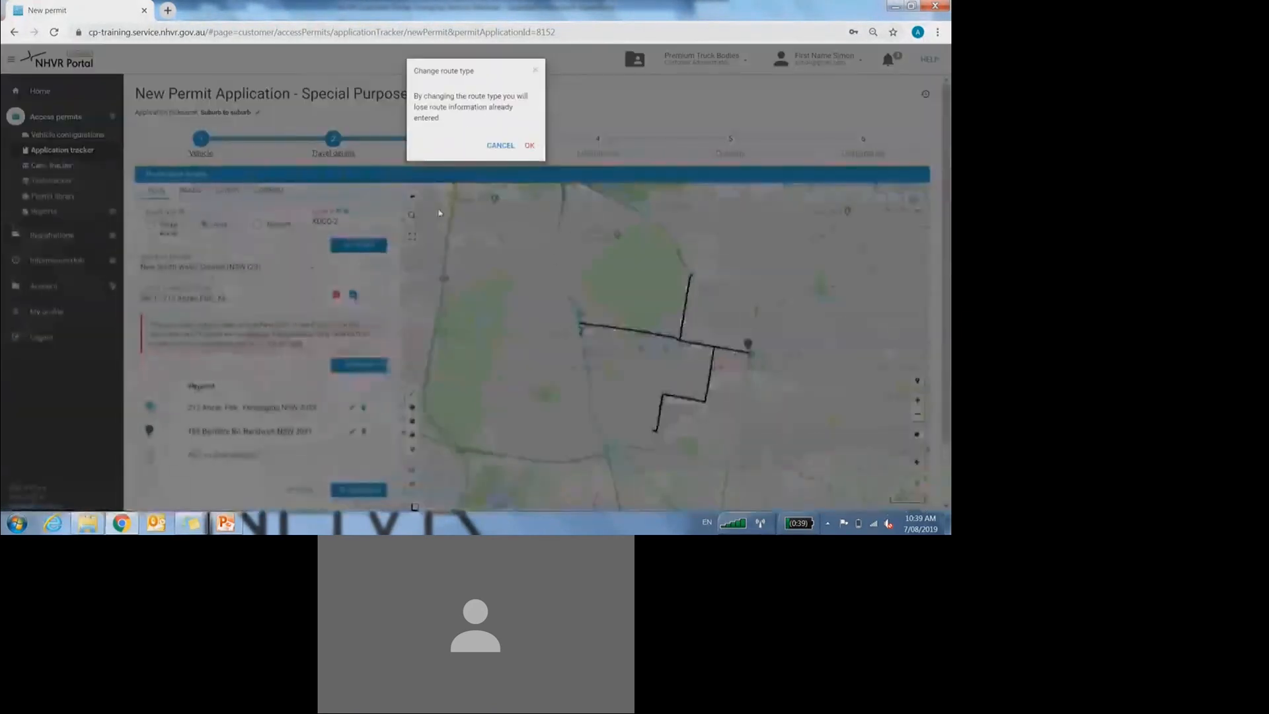
left_click(529, 145)
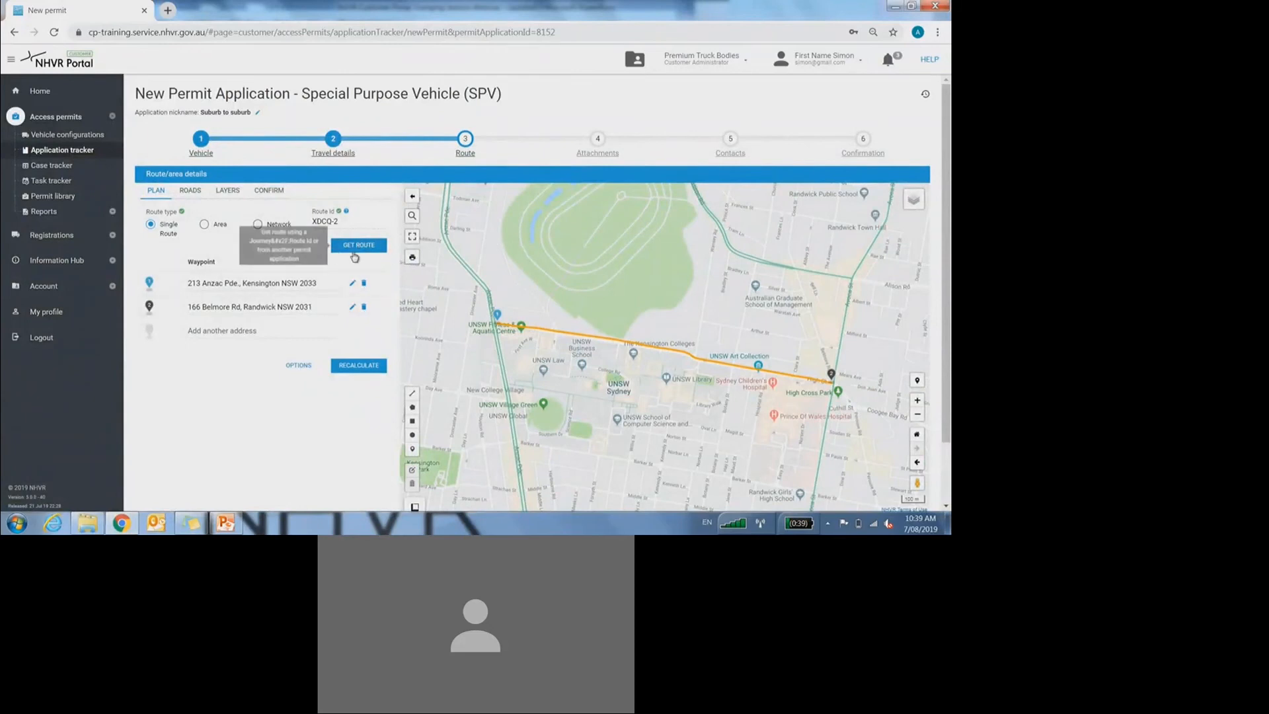
Step: Paste route ID XDCQ-2 into GET ROUTE and load the route
left_click(357, 246)
left_click(372, 147)
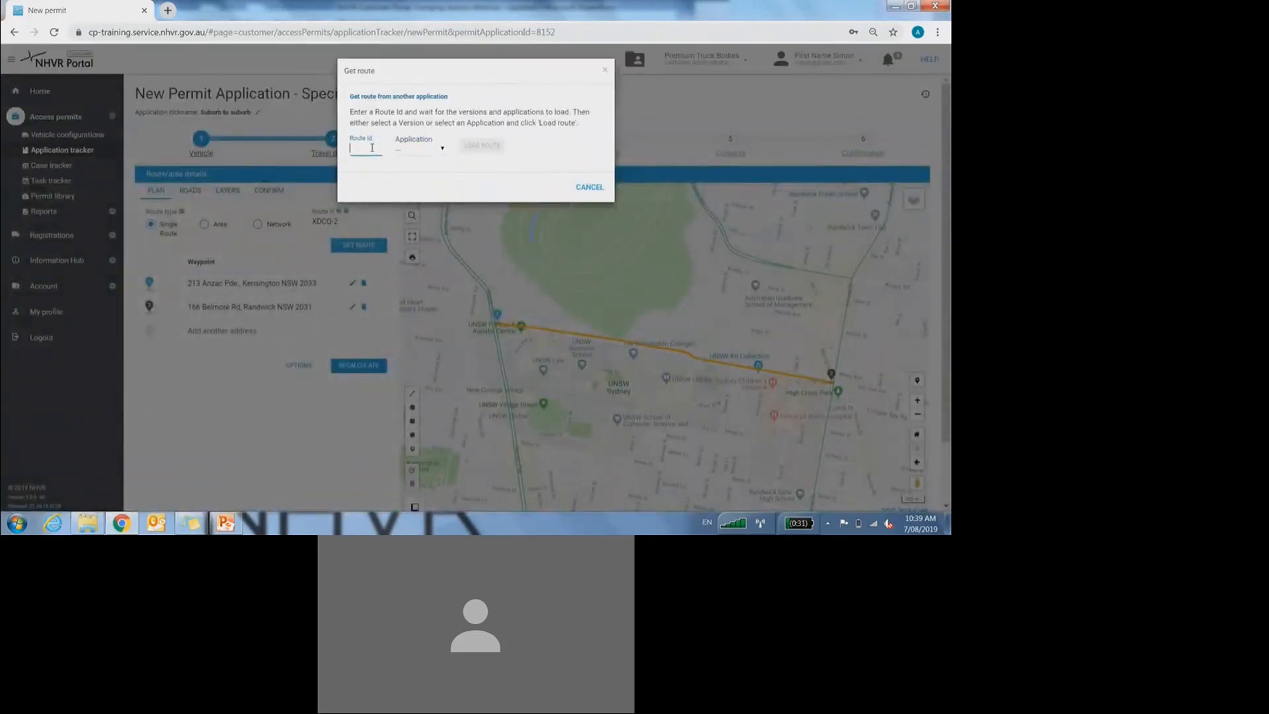
key("ctrl+v")
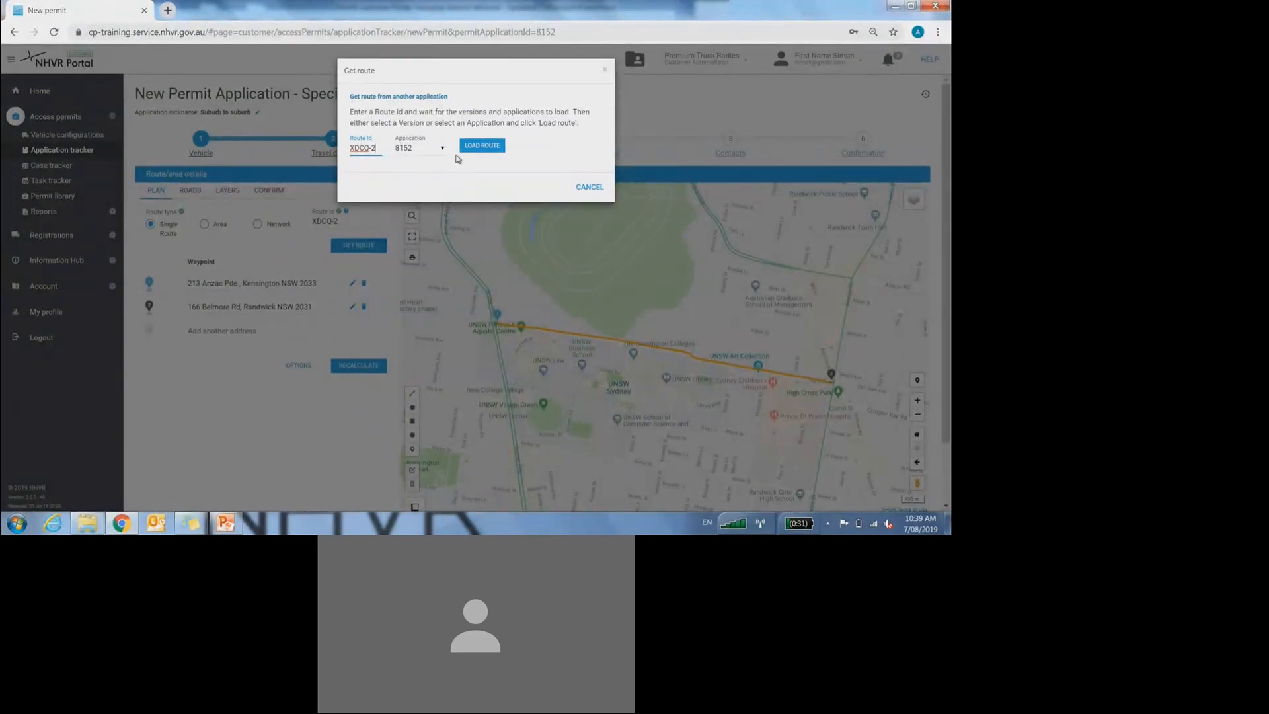
left_click(480, 147)
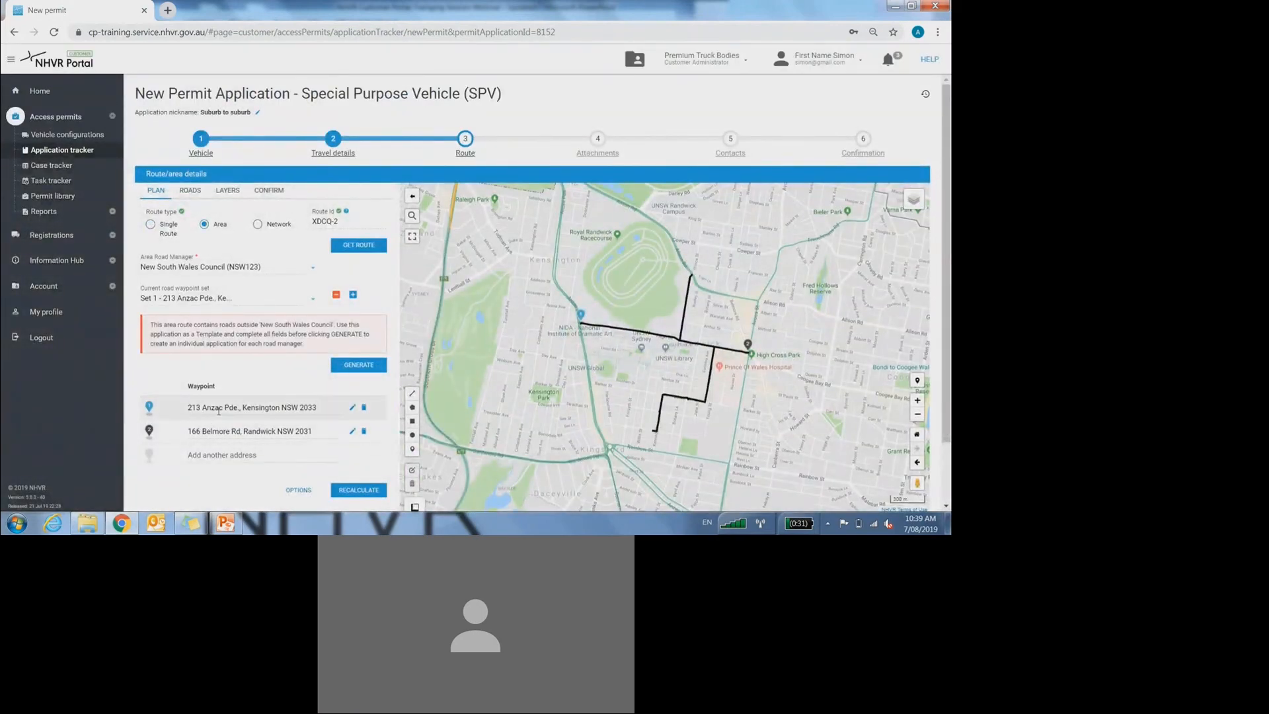
Step: Show waypoint Set 3 of the loaded area route on the map
scroll(321, 414, "down", 2)
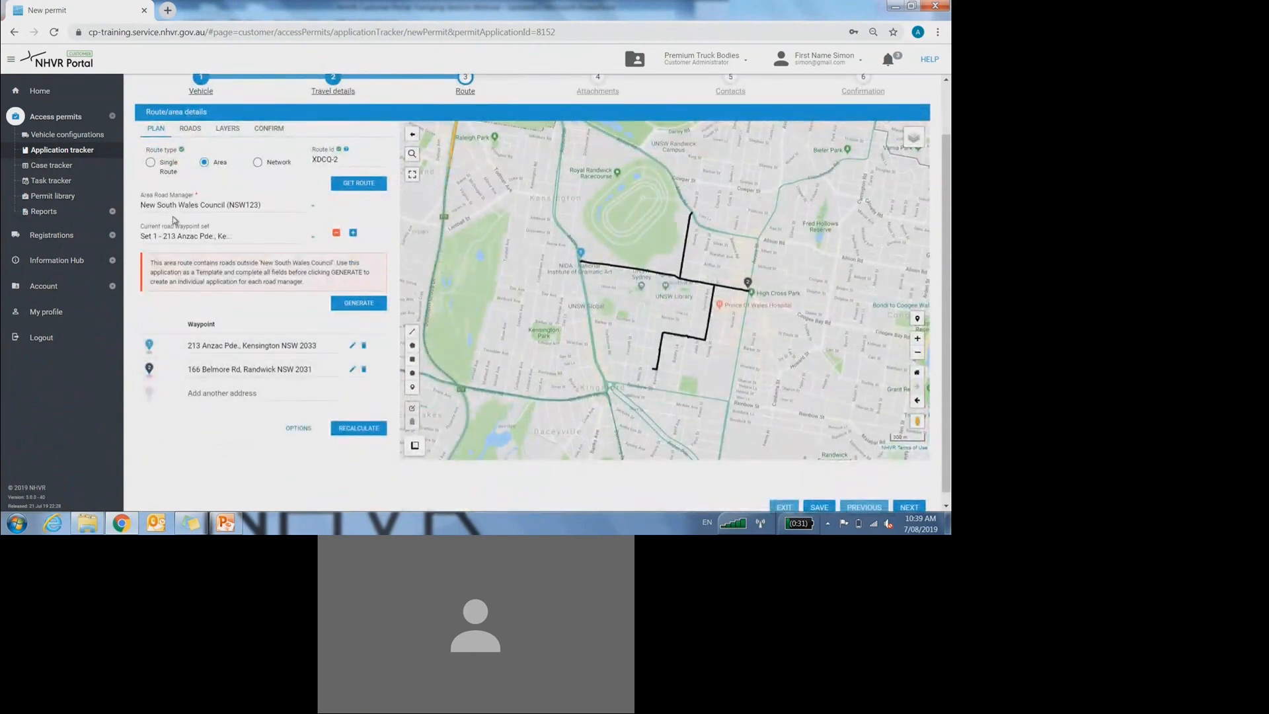
left_click(175, 233)
left_click(182, 286)
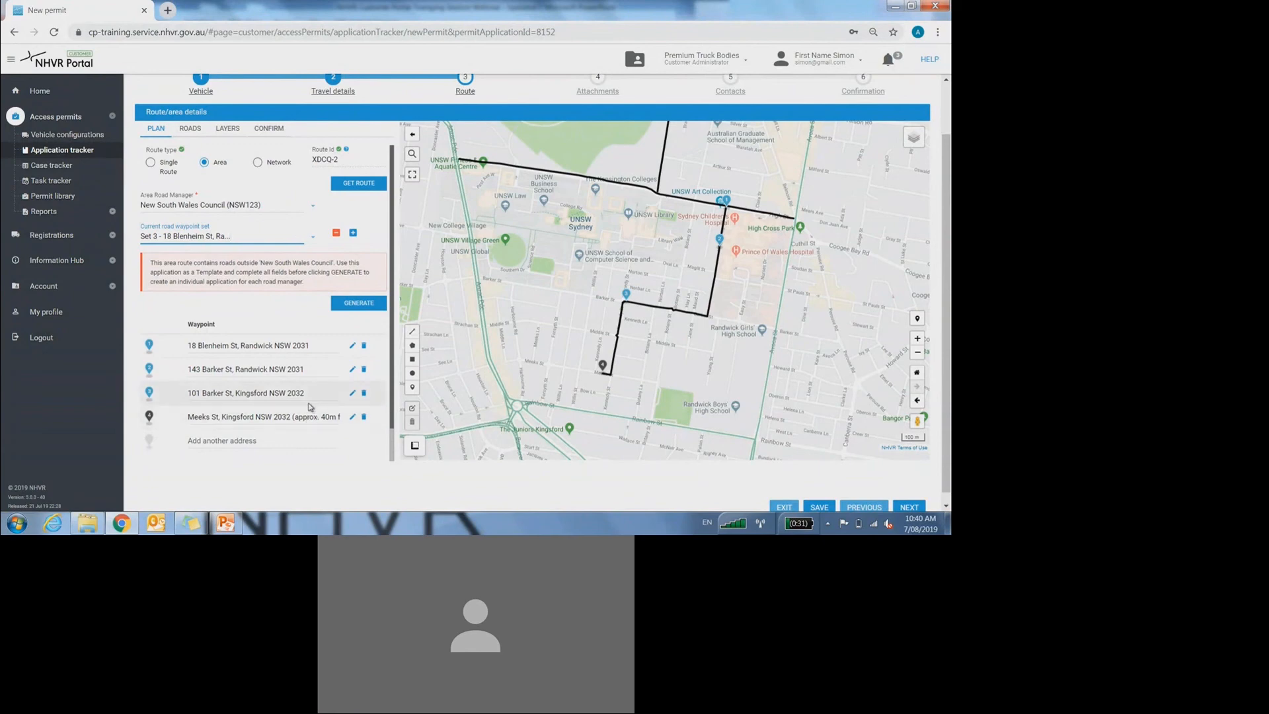
Step: Switch to PowerPoint and present the 'Step 6 – Confirmation' slide full screen
scroll(946, 426, "down", 1)
scroll(950, 430, "down", 1)
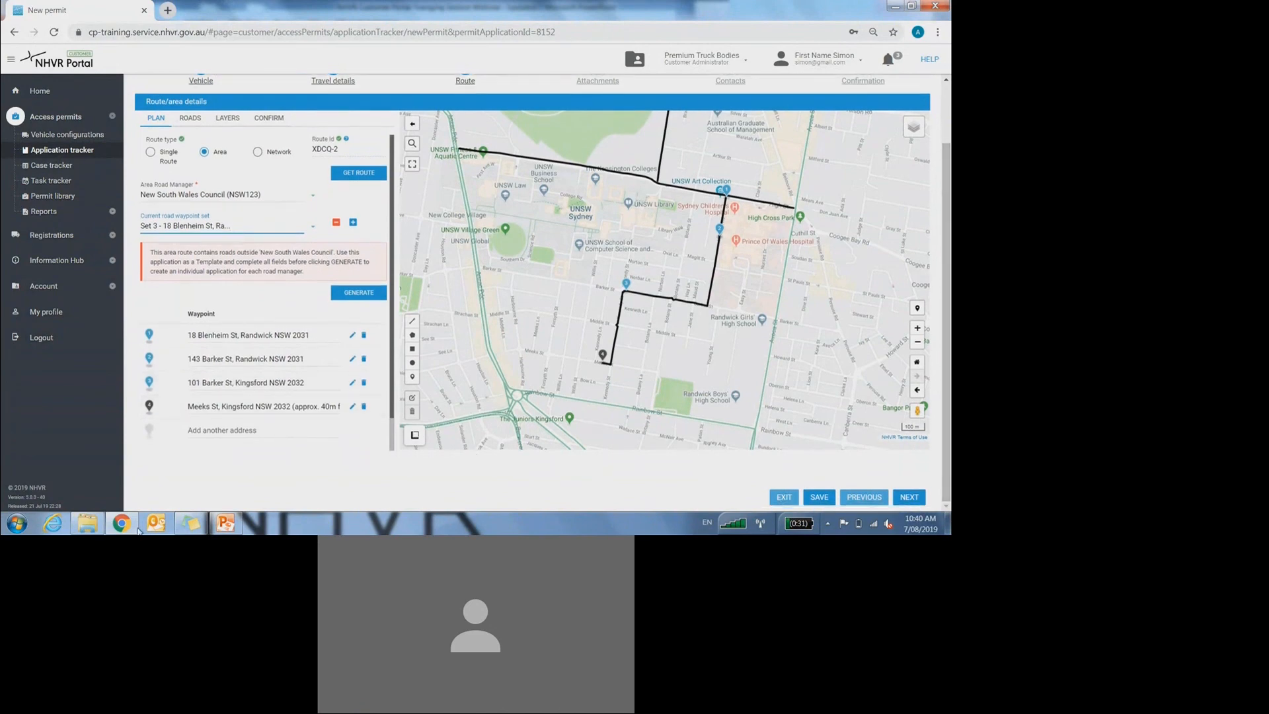
left_click(272, 425)
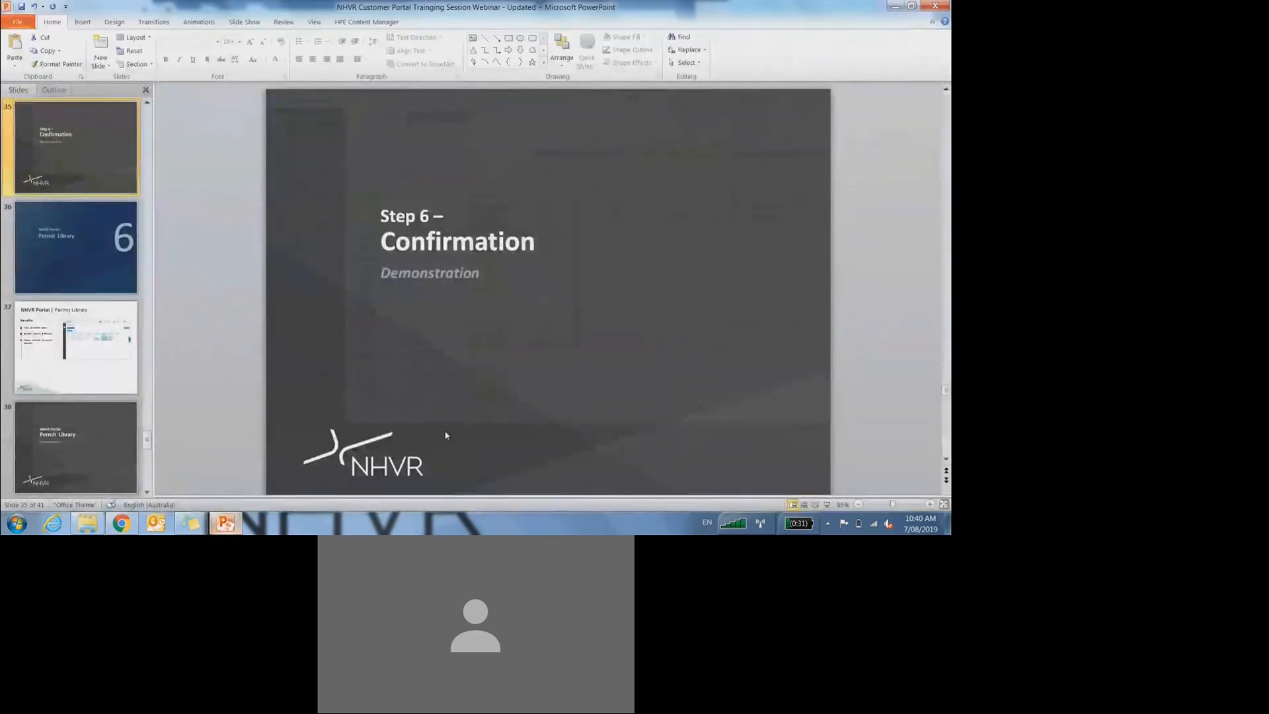
left_click(826, 505)
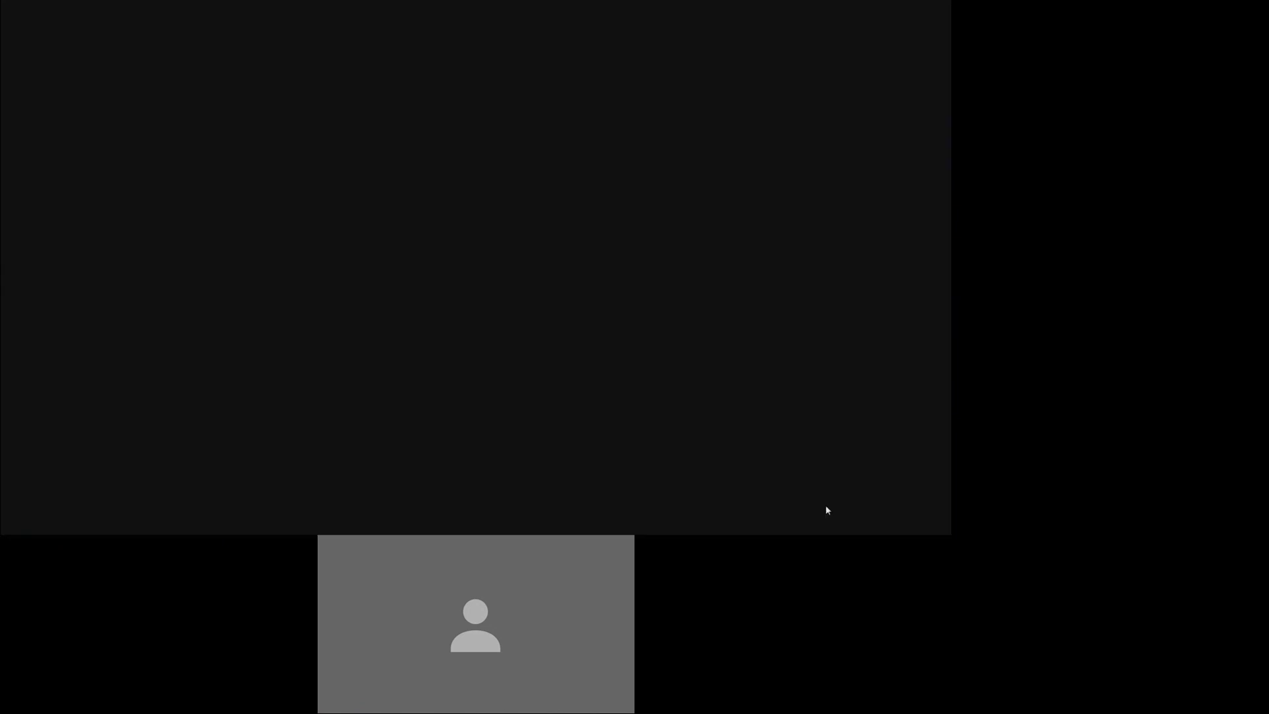